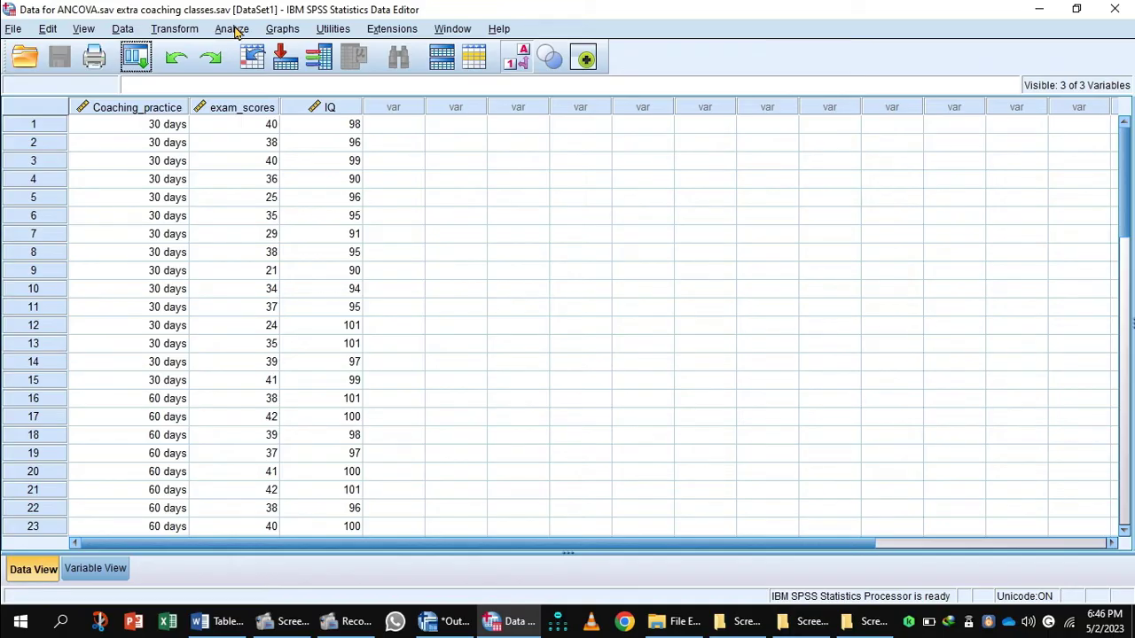
- Set up a Univariate general linear model with examination scores as dependent variable, coaching practice days as fixed factor and IQ as covariate
click(234, 30)
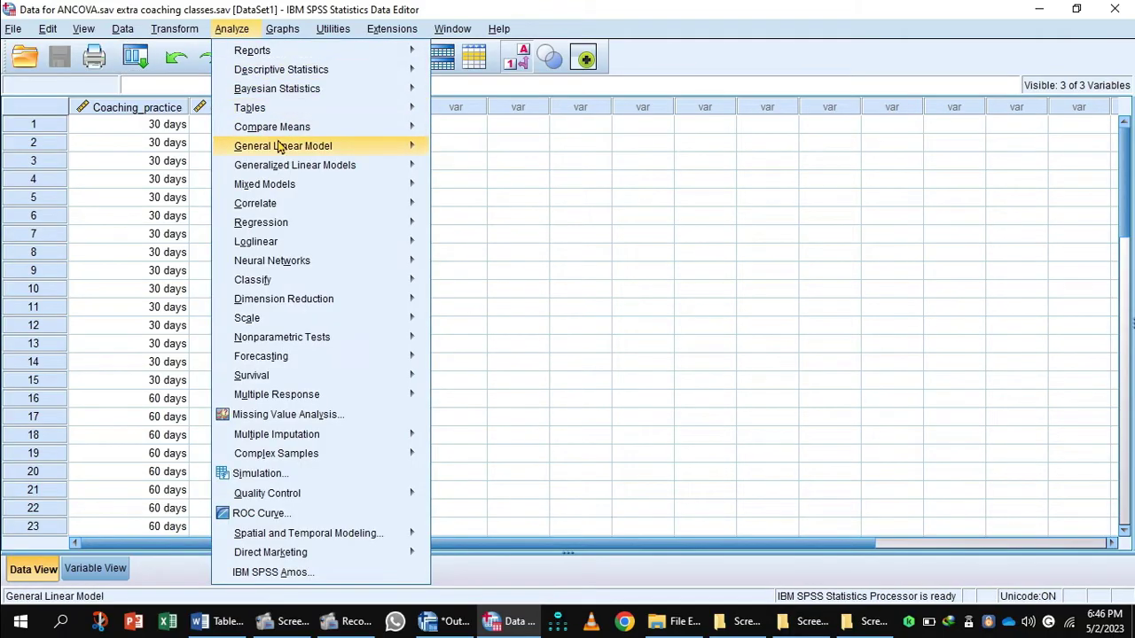
mouse_move(282, 149)
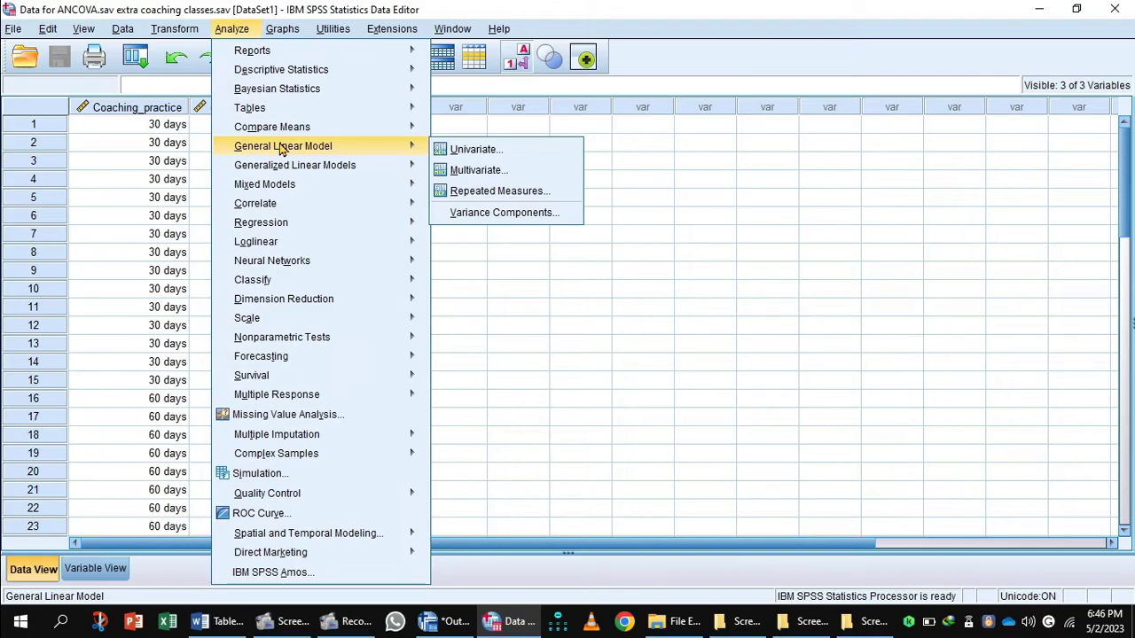
click(473, 149)
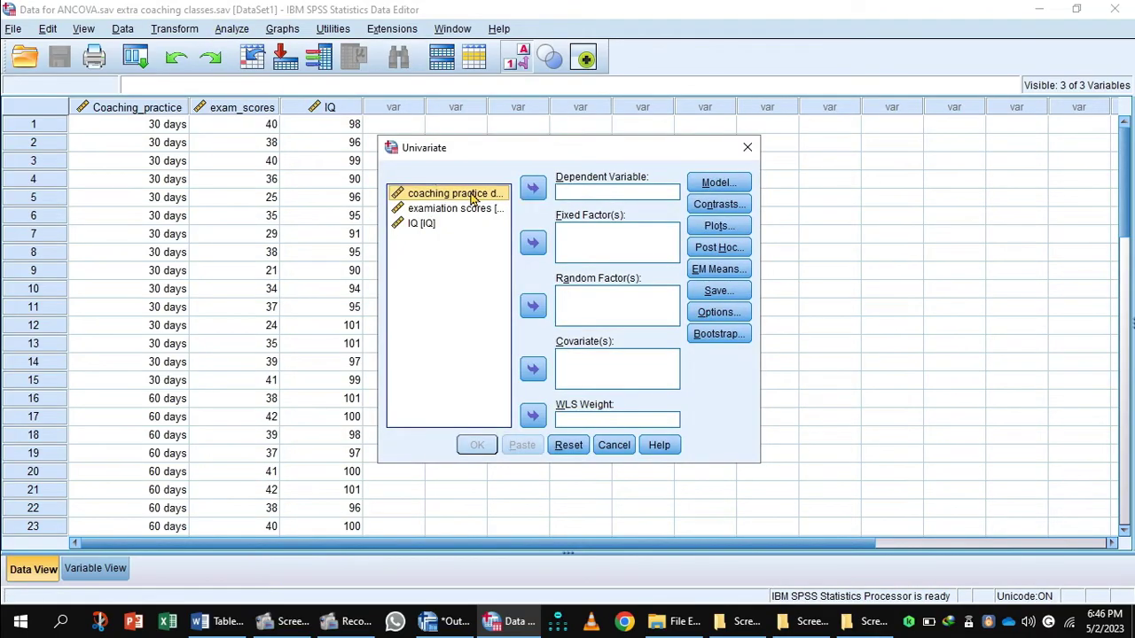
click(533, 243)
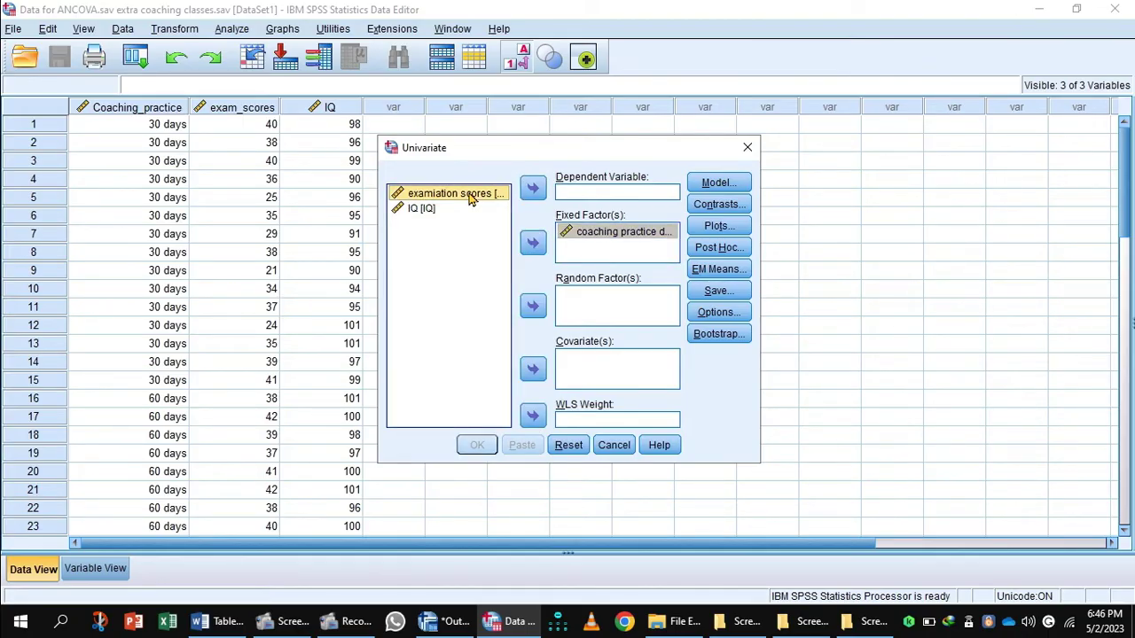
click(533, 188)
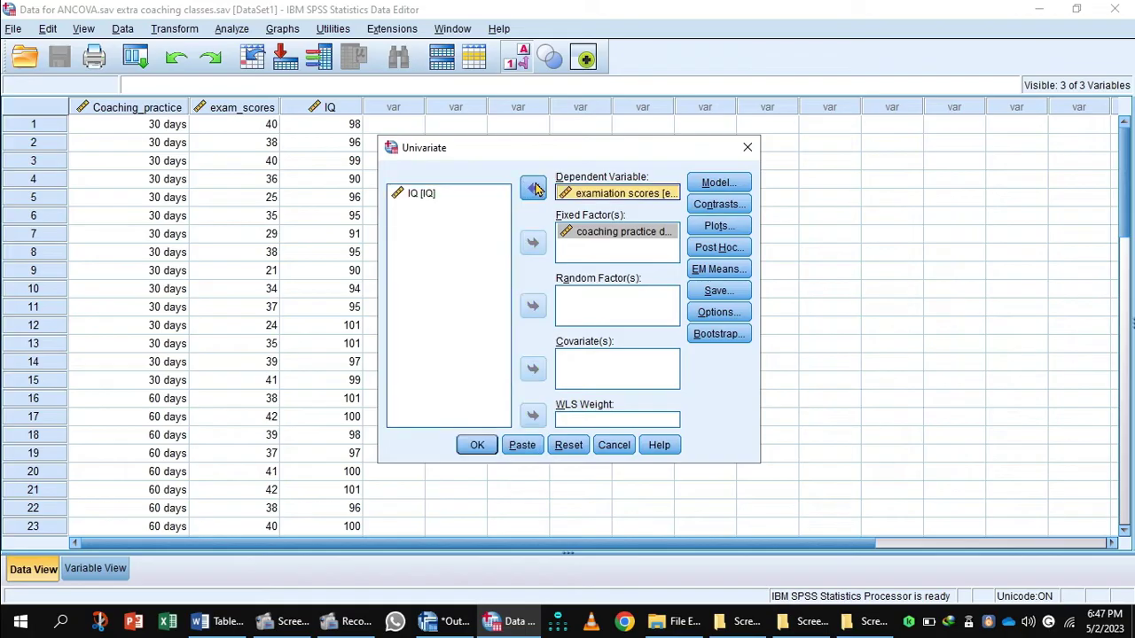
click(426, 195)
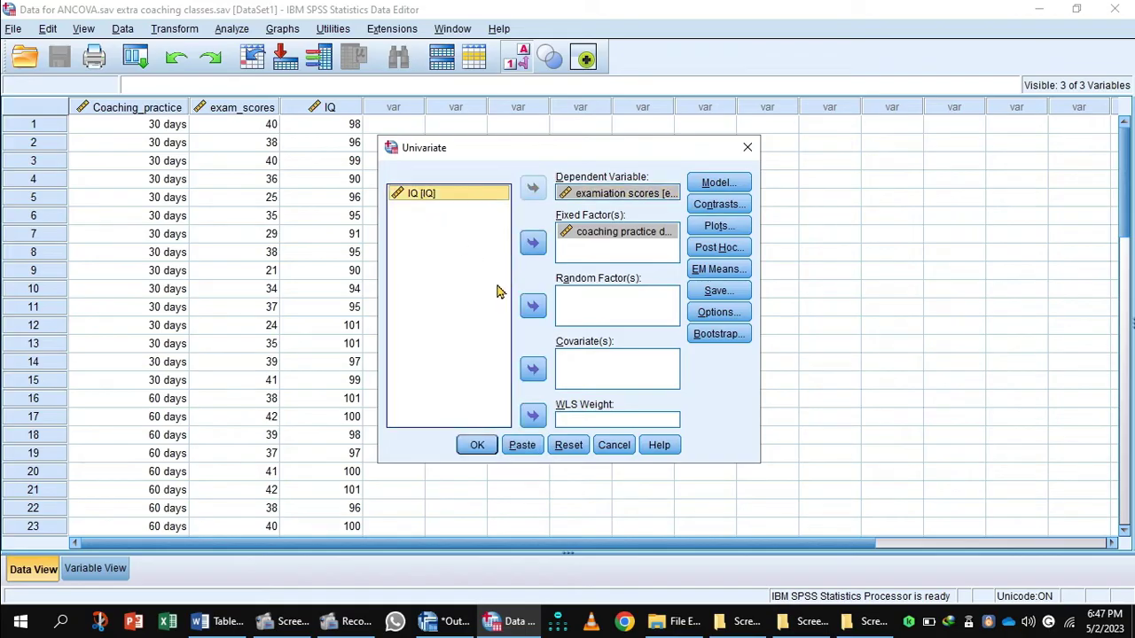
click(533, 369)
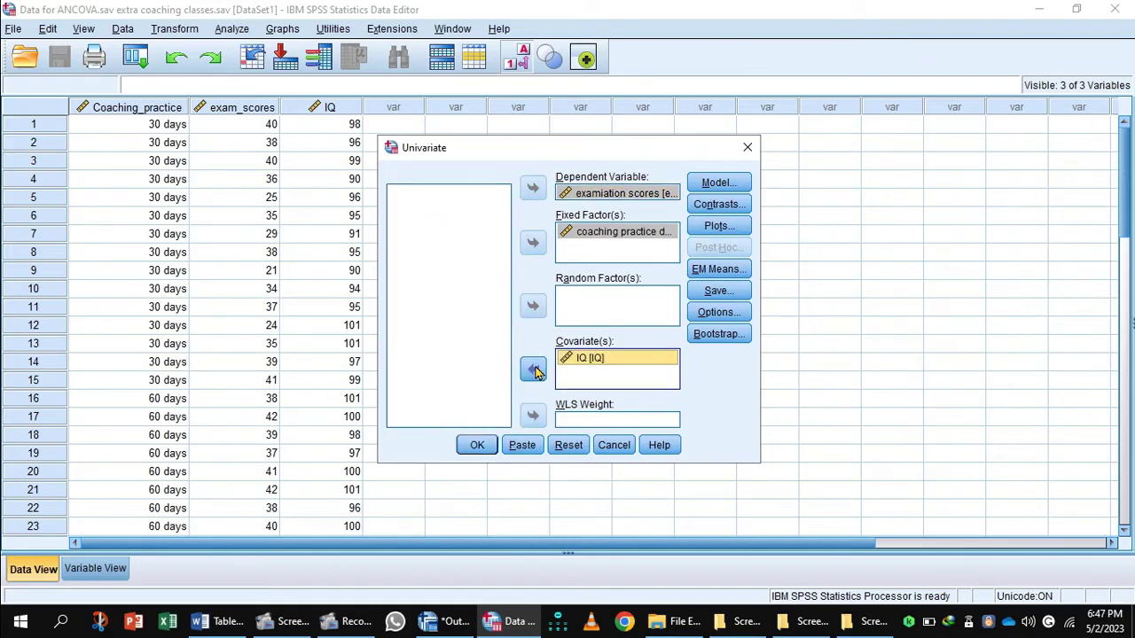
- Request estimated marginal means for Coaching_practice, comparing main effects with a Bonferroni confidence interval adjustment
click(718, 273)
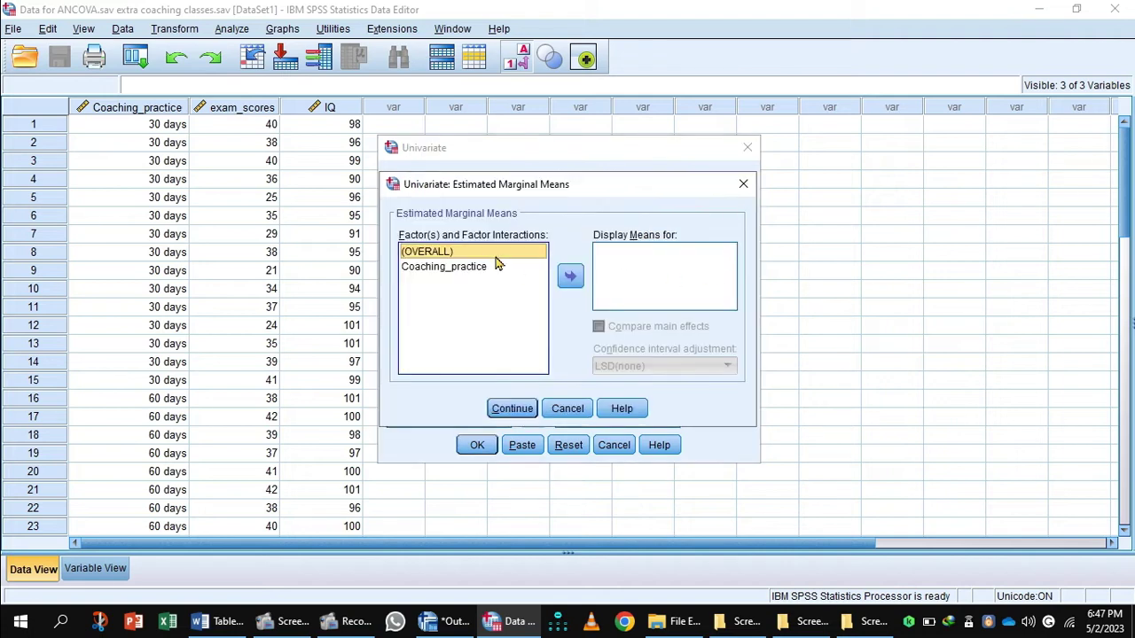
click(448, 269)
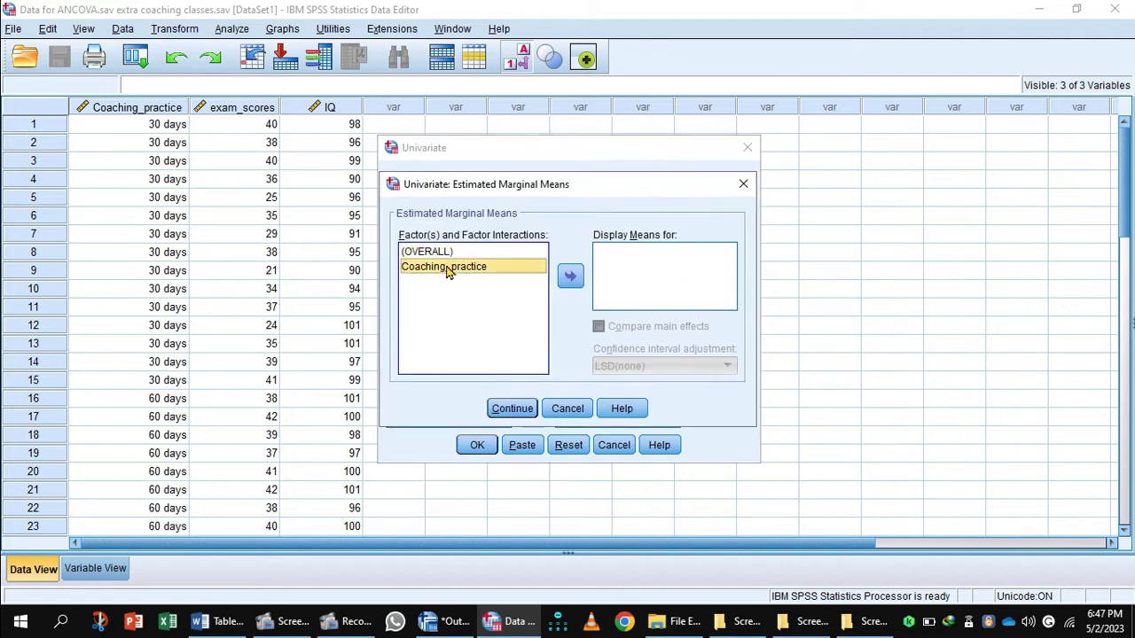
click(571, 278)
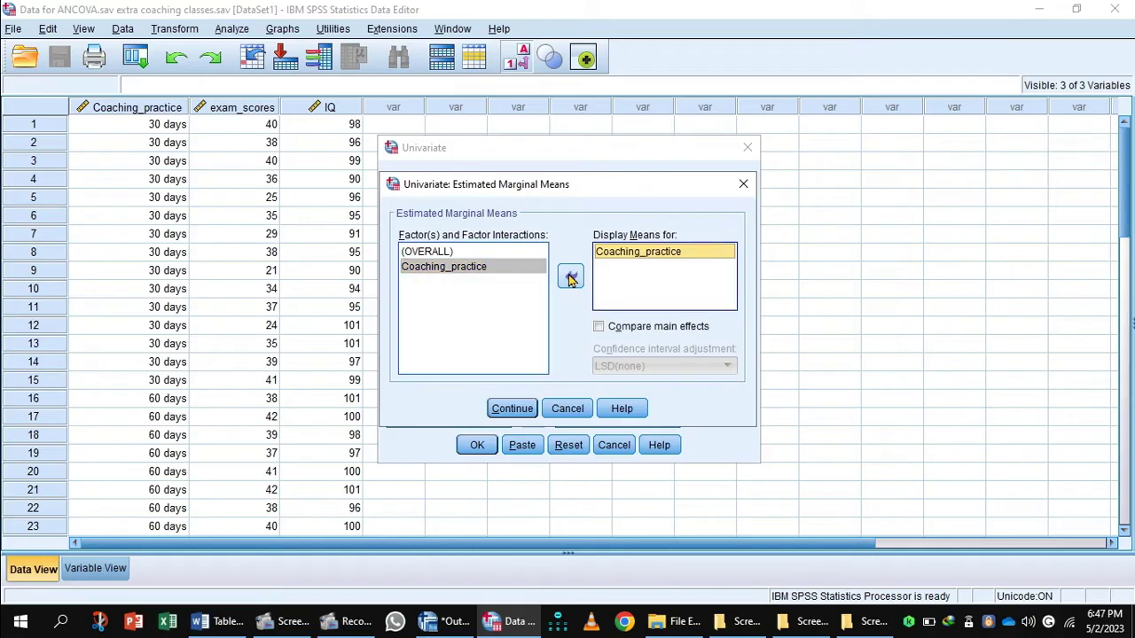
click(600, 327)
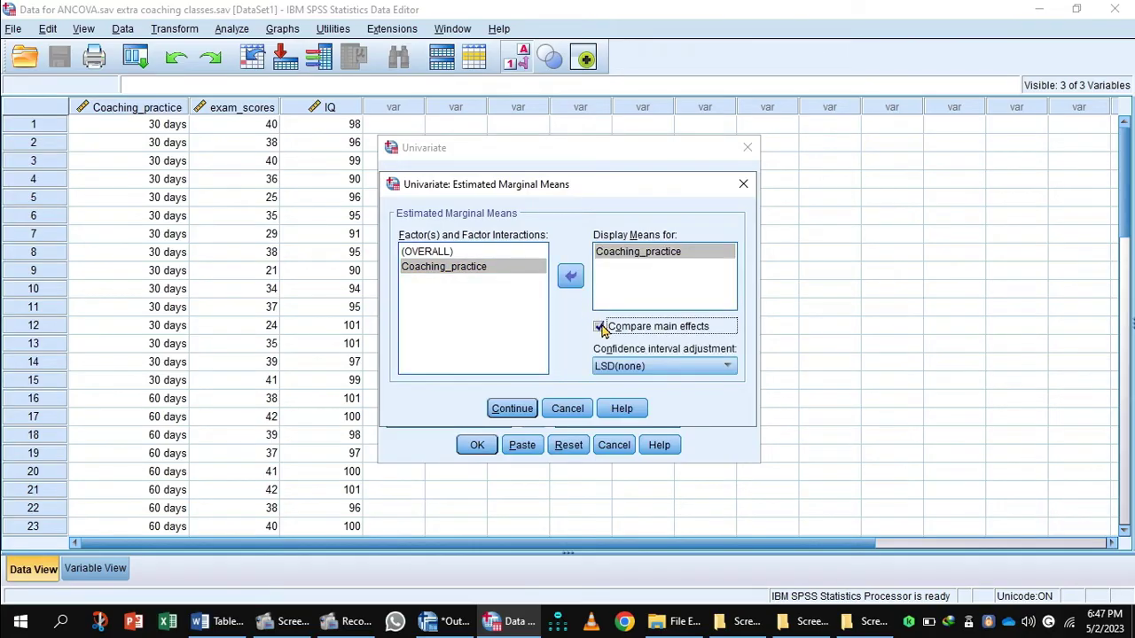
click(727, 366)
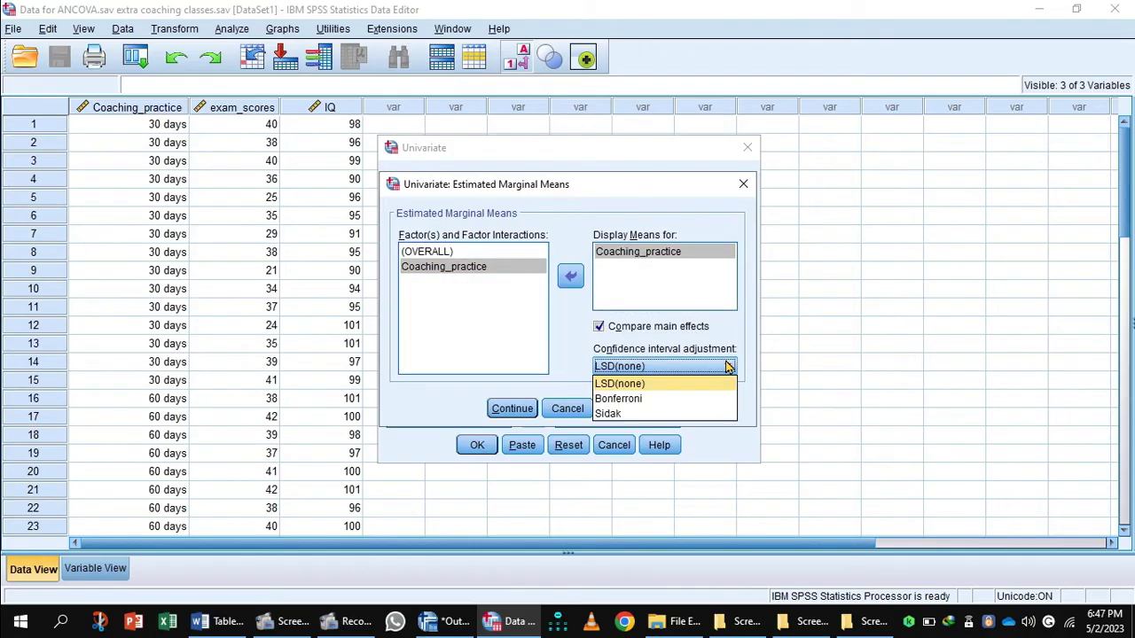
click(633, 404)
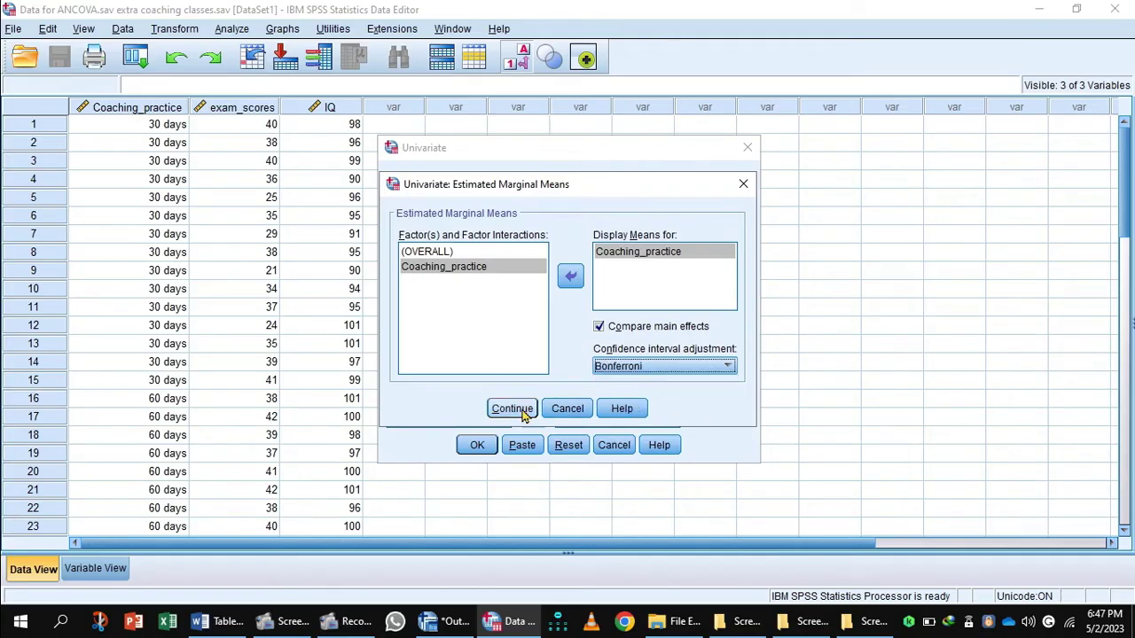
click(522, 413)
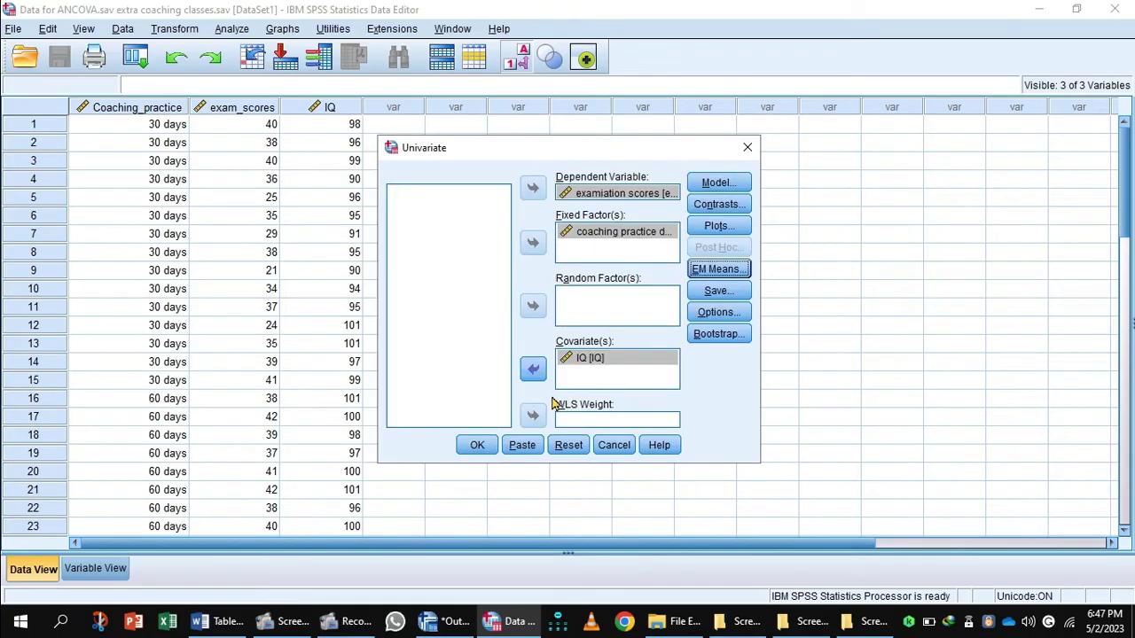
- Include descriptive statistics, estimates of effect size and homogeneity tests in the output, and run the univariate analysis
click(719, 314)
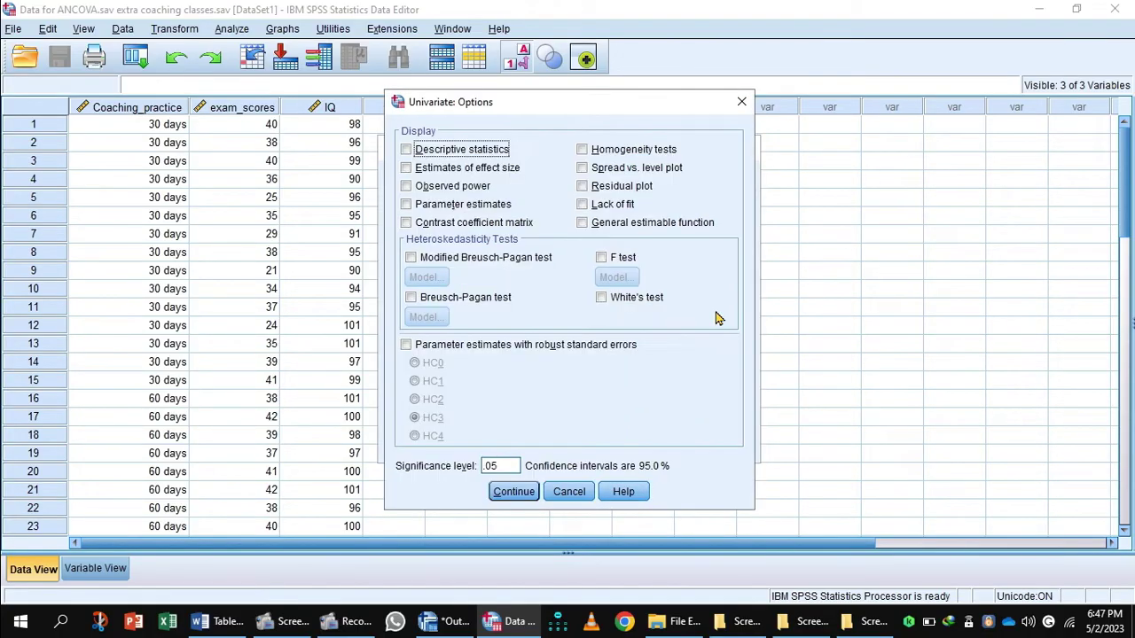
click(407, 151)
click(407, 168)
click(583, 150)
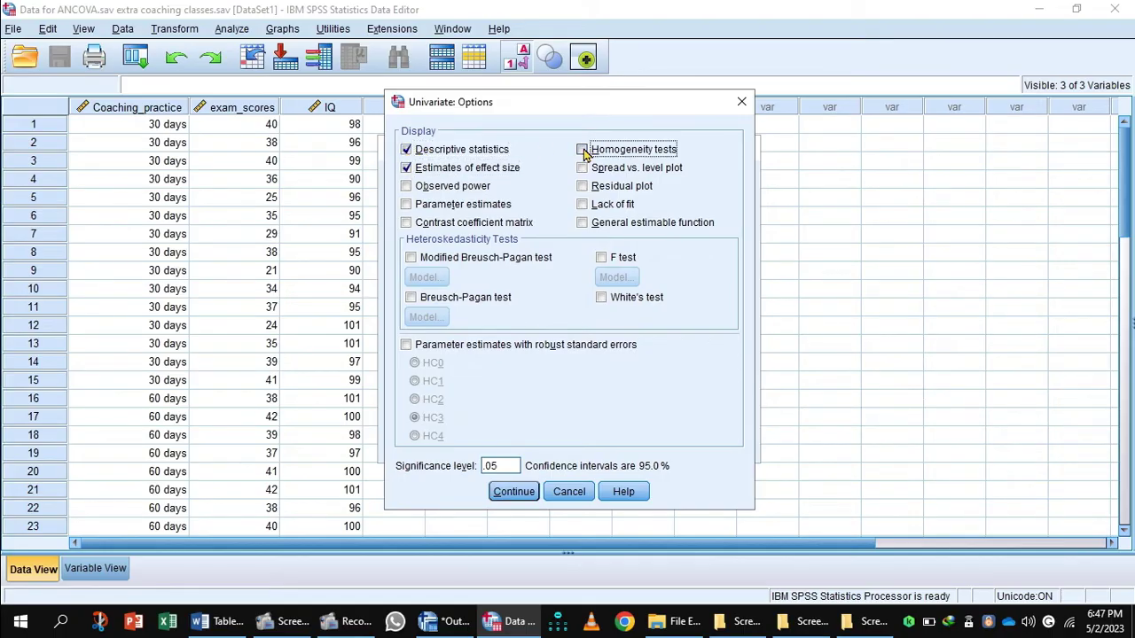
click(524, 495)
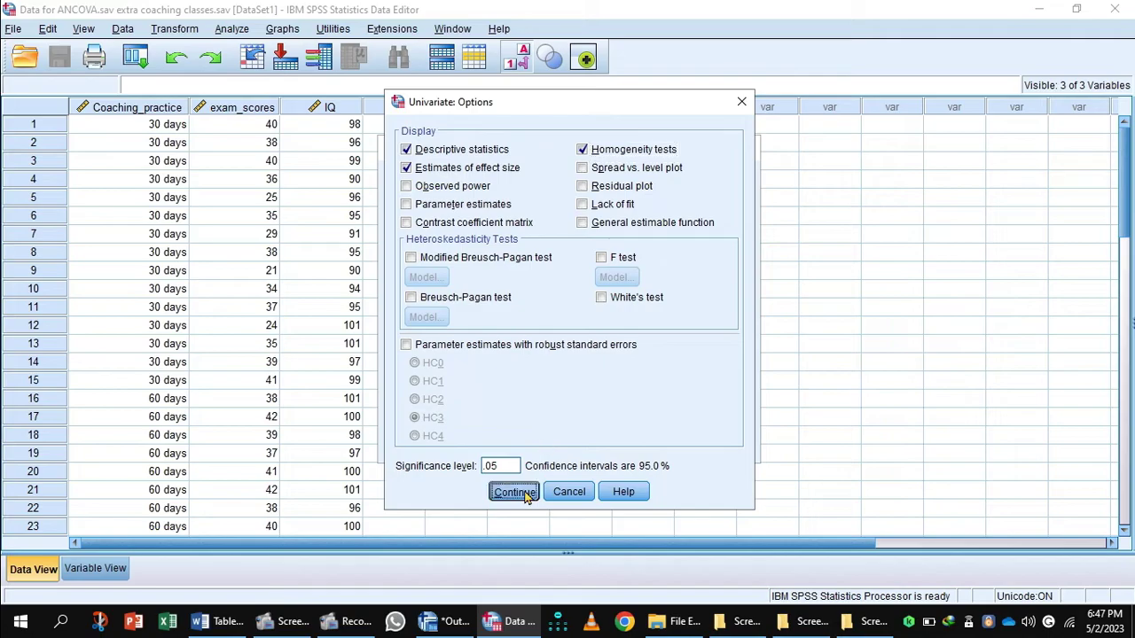
click(475, 449)
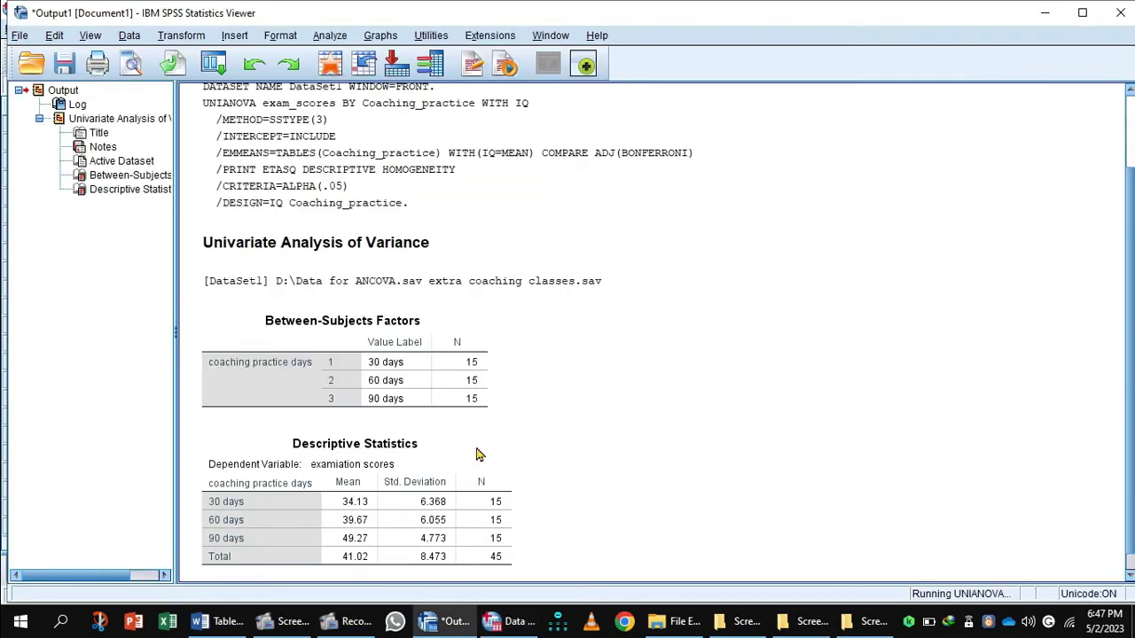
- Examine the output tables from descriptive statistics and Levene's test through between-subjects effects, marginal means, pairwise comparisons and univariate tests
scroll(1124, 265, down, 3)
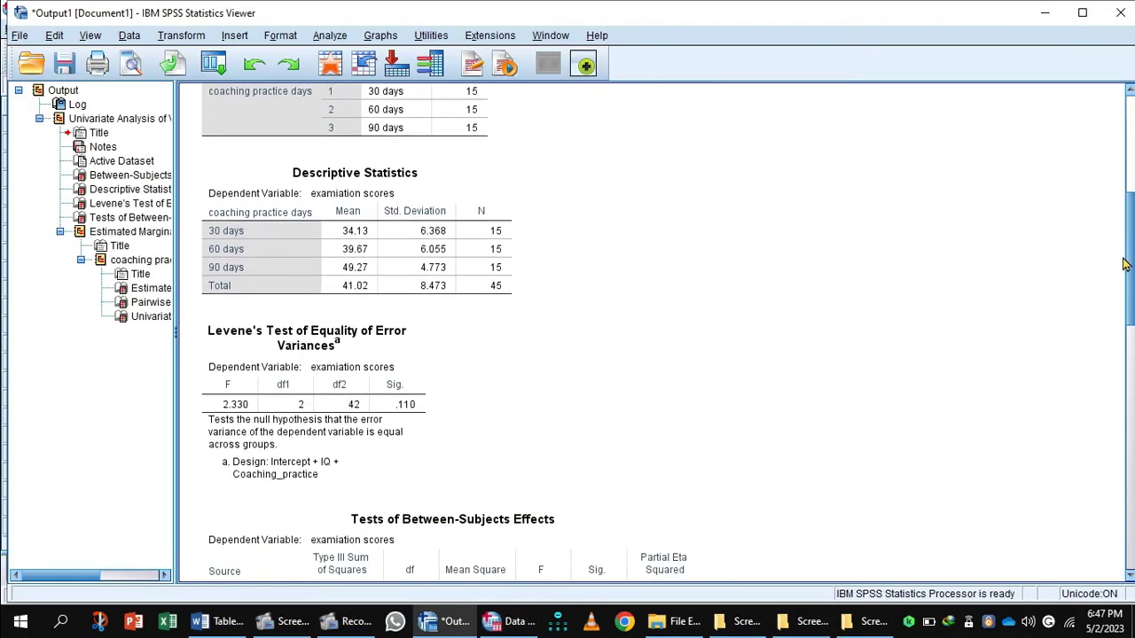
scroll(1124, 264, down, 1)
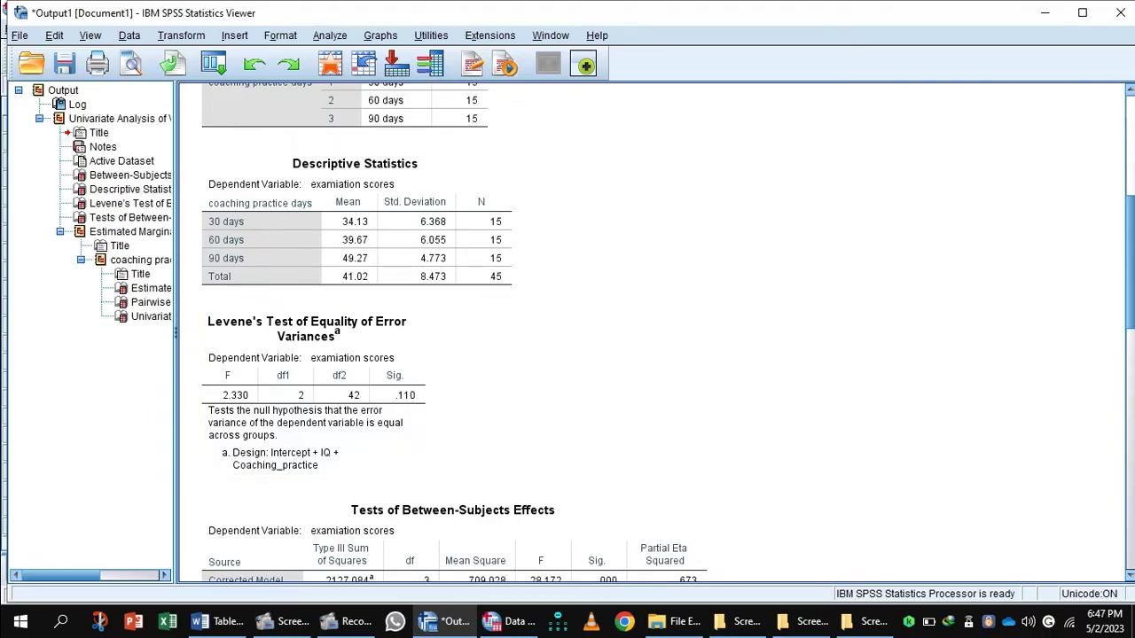
scroll(1116, 311, down, 5)
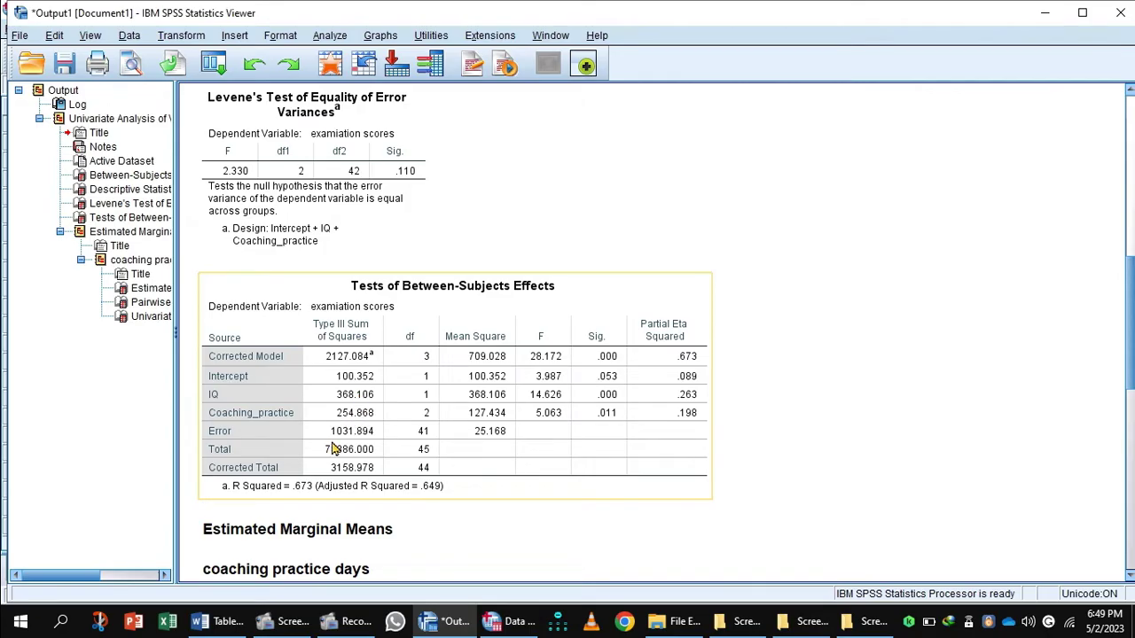
click(908, 350)
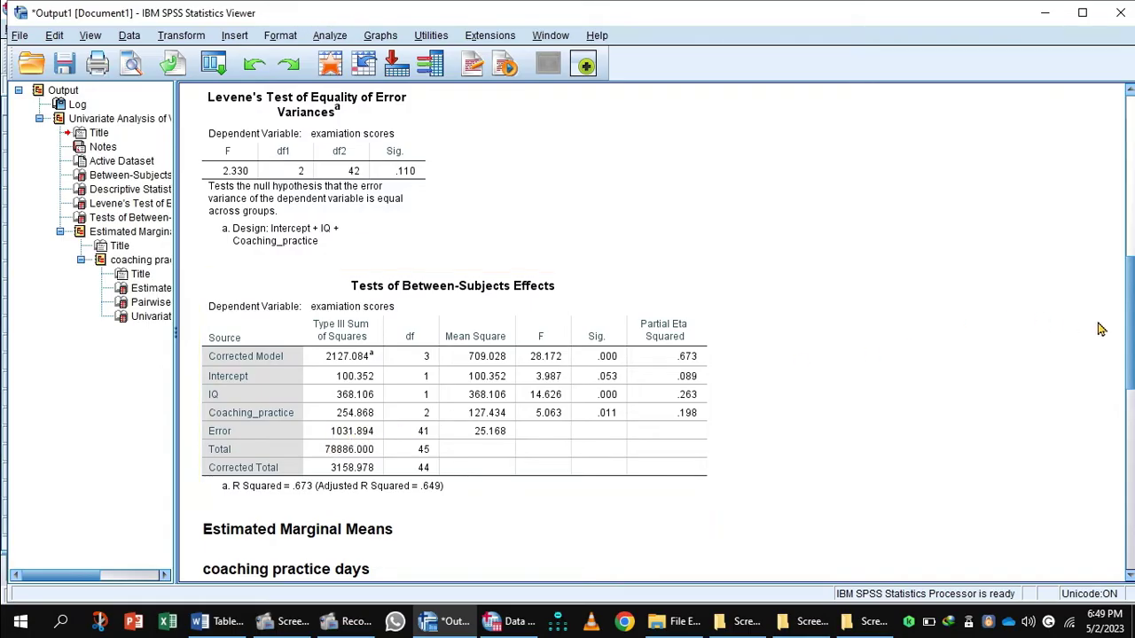
scroll(1108, 405, down, 5)
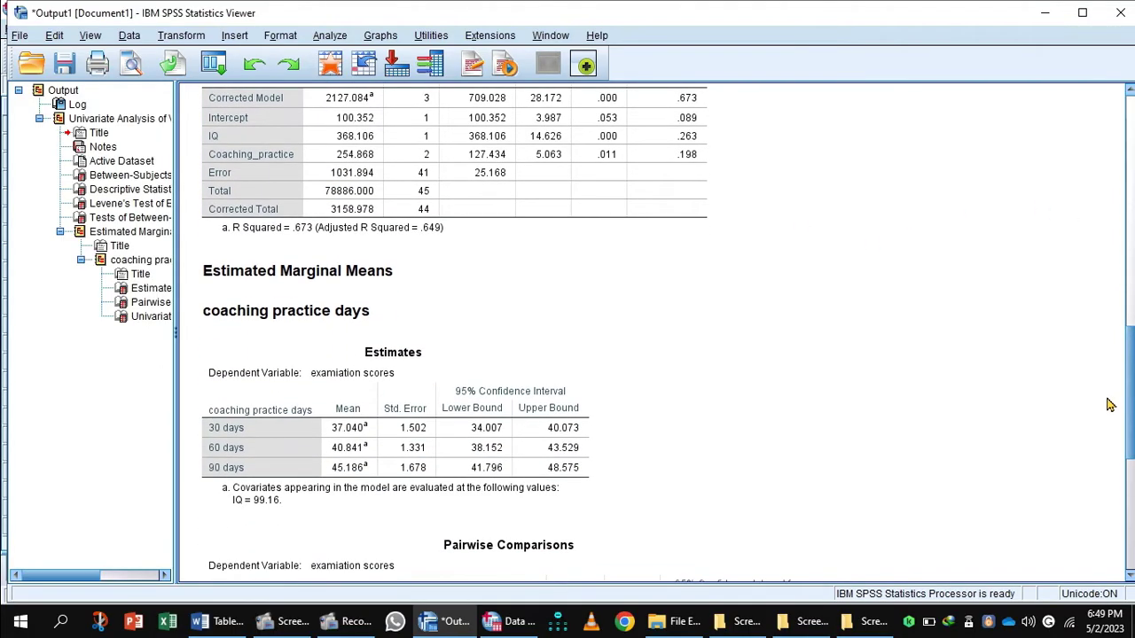
click(591, 472)
drag(1132, 377, 1122, 443)
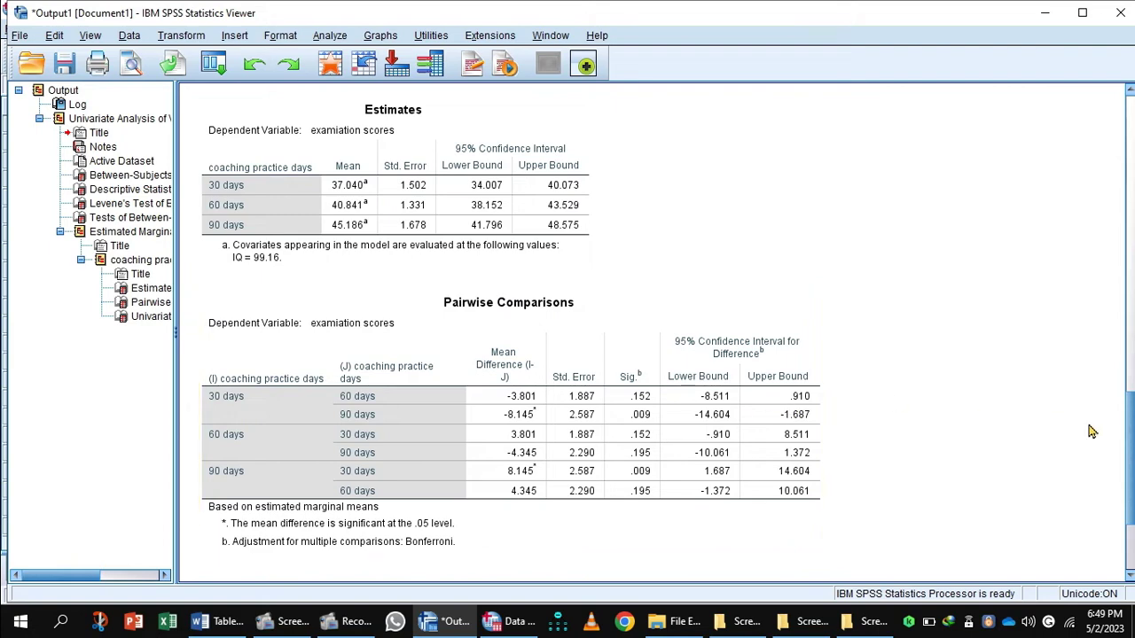
scroll(657, 328, down, 2)
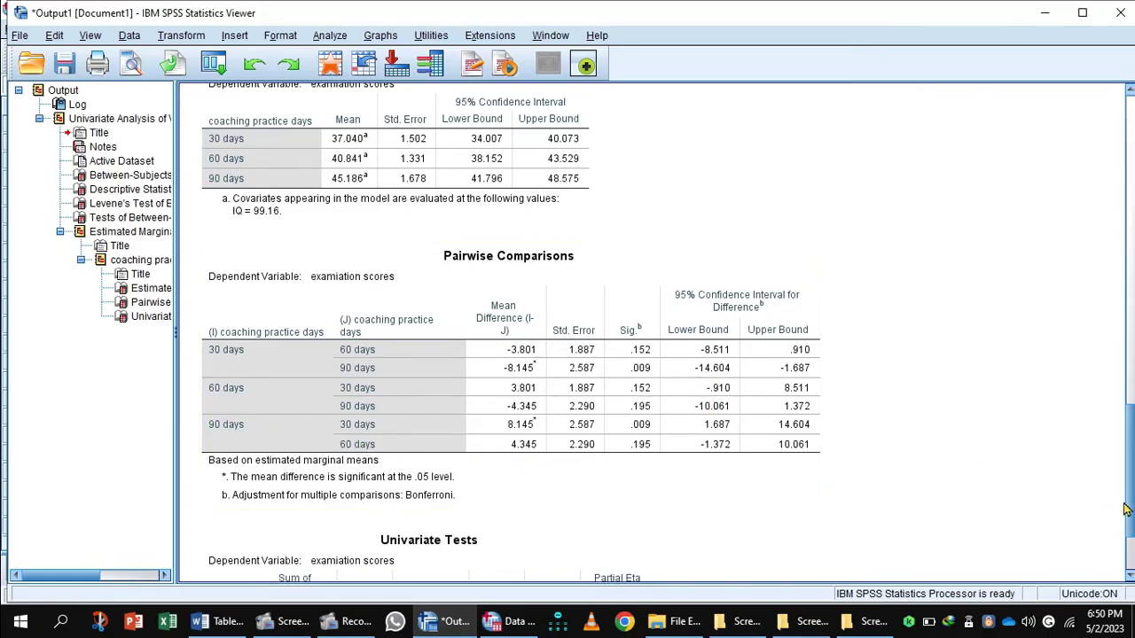
scroll(1133, 545, down, 3)
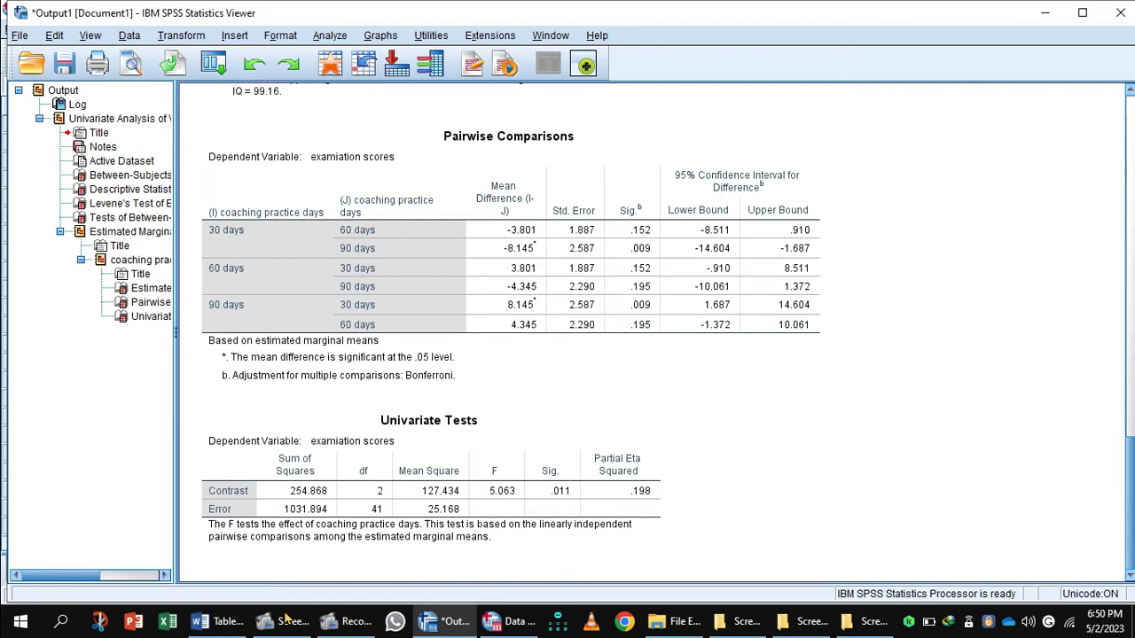
- Switch to Table.ANCOVA.docx in Word and review the ANCOVA table and the written interpretation of the results
click(235, 624)
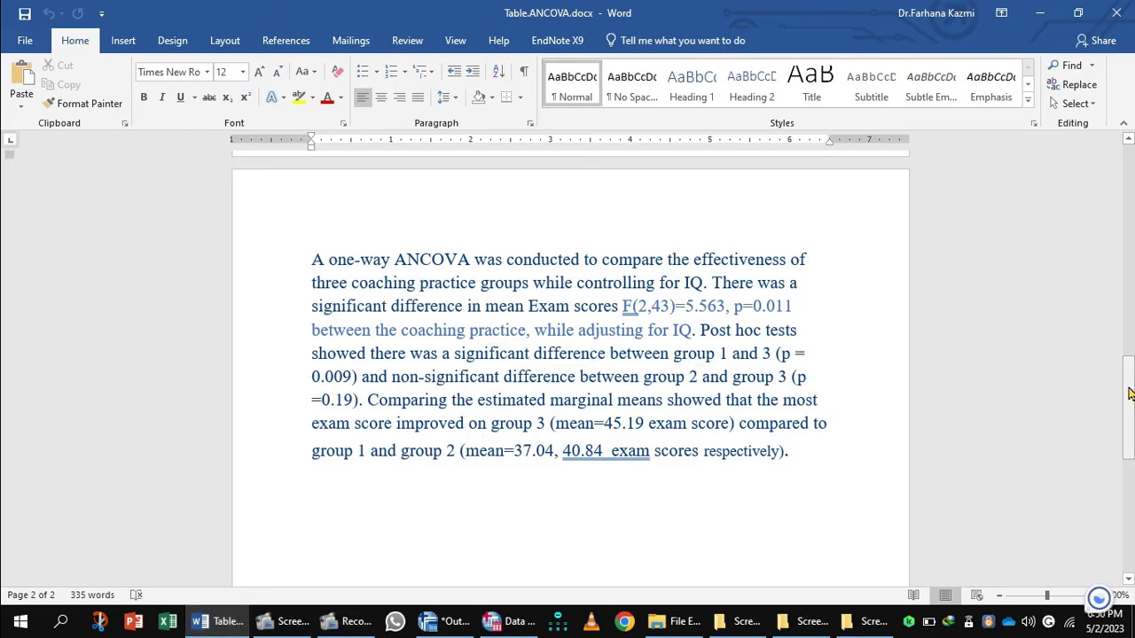
drag(1130, 394, 1130, 183)
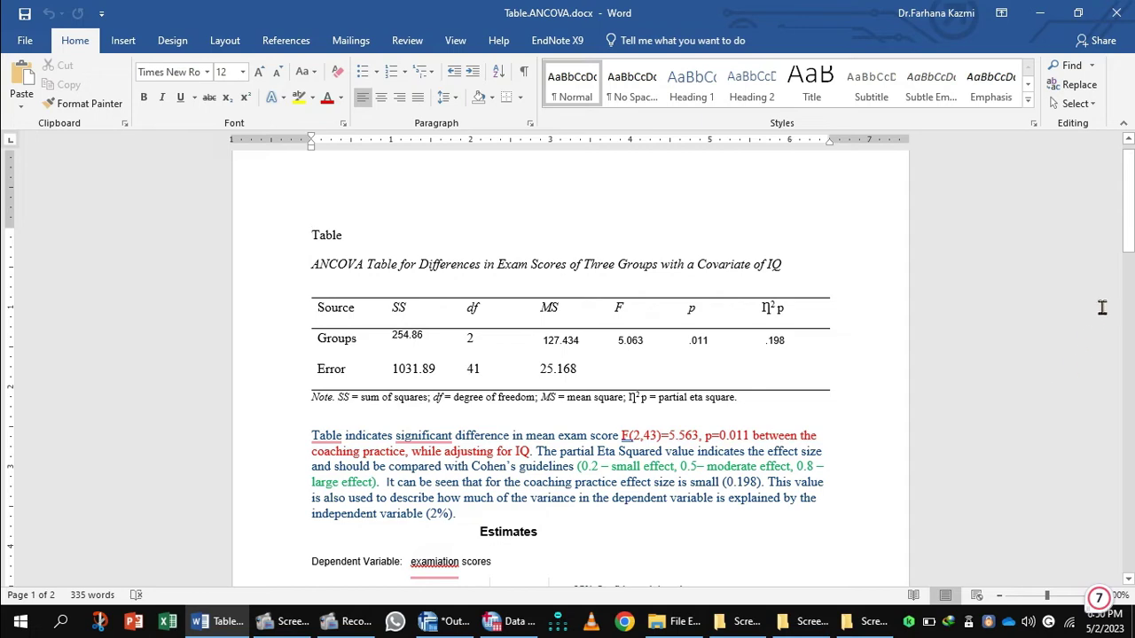
drag(1131, 241, 1130, 441)
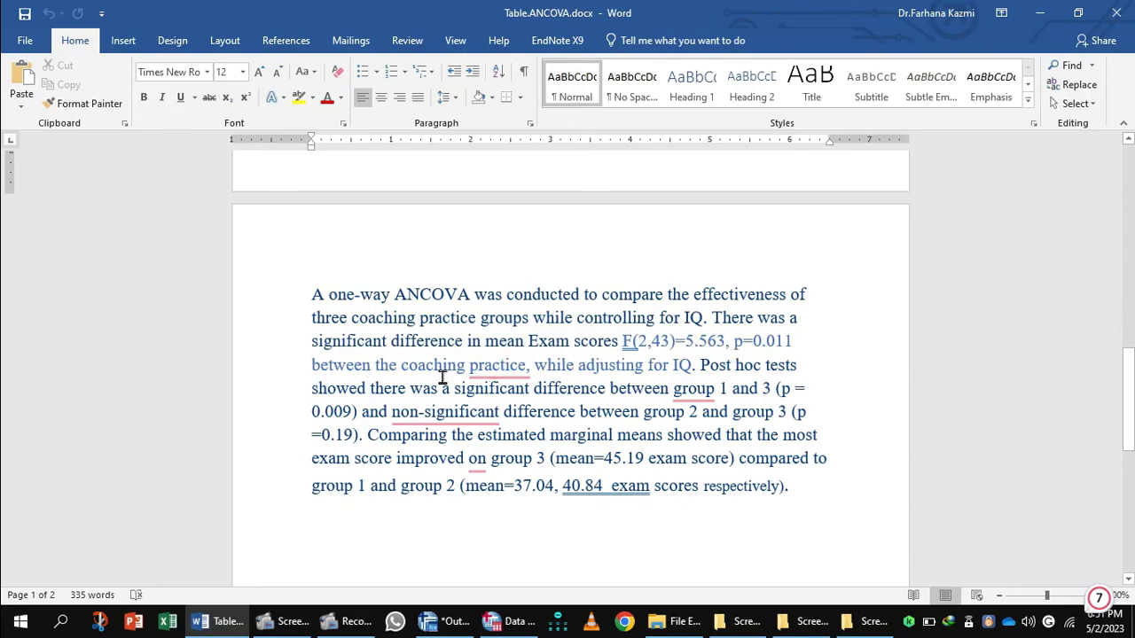
mouse_move(528, 375)
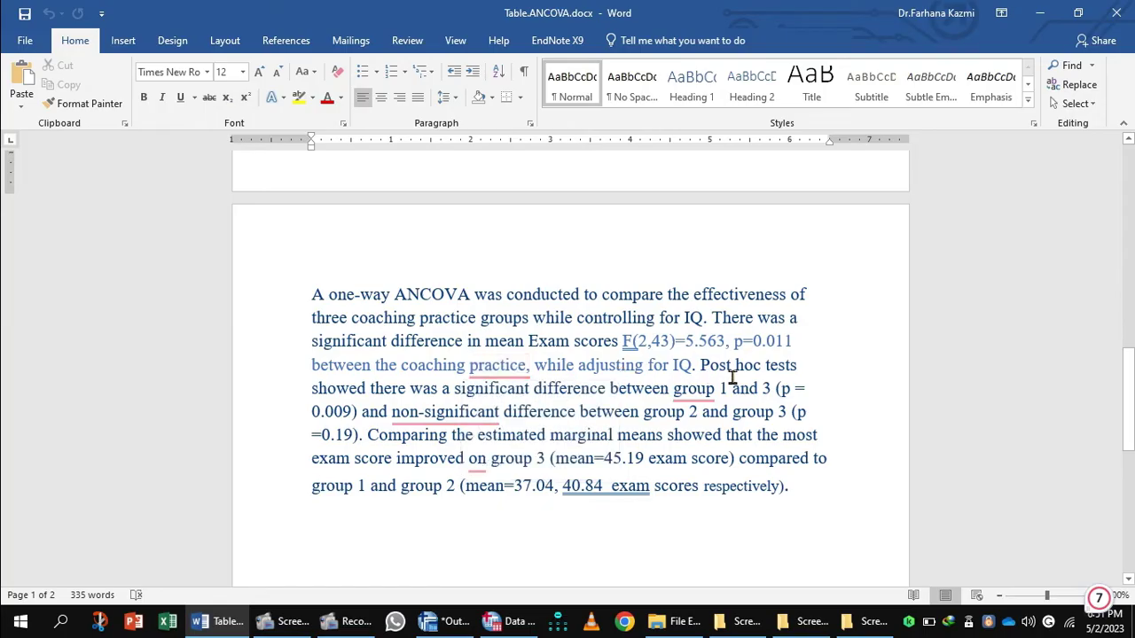
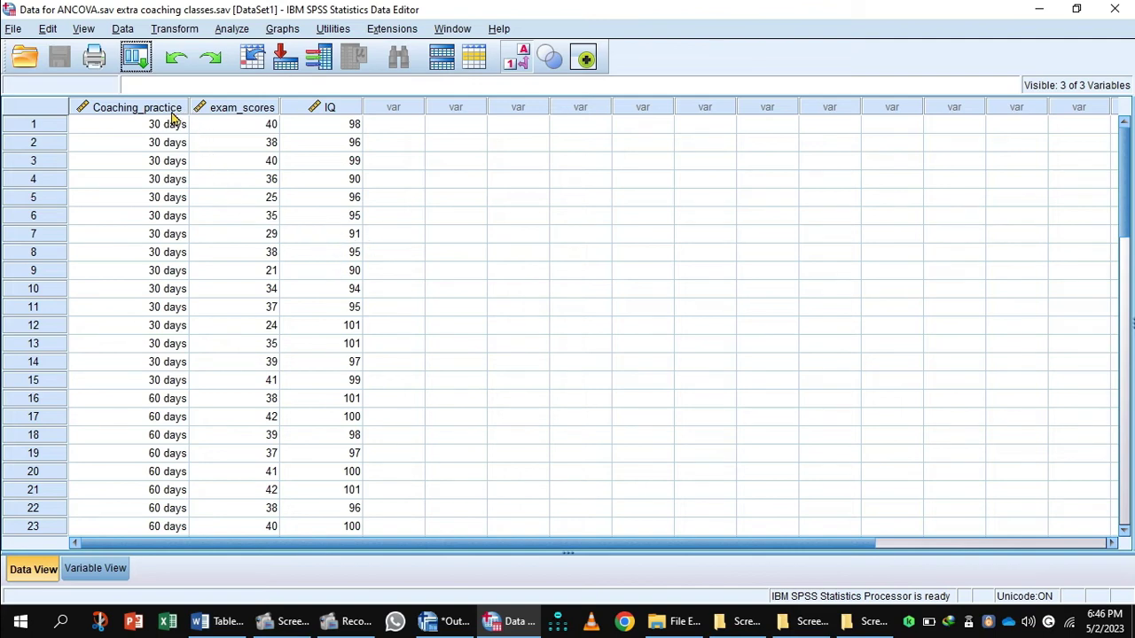
- Set up a univariate general linear model with examination scores as dependent variable, coaching practice days as fixed factor and IQ as covariate
mouse_move(314, 109)
click(235, 29)
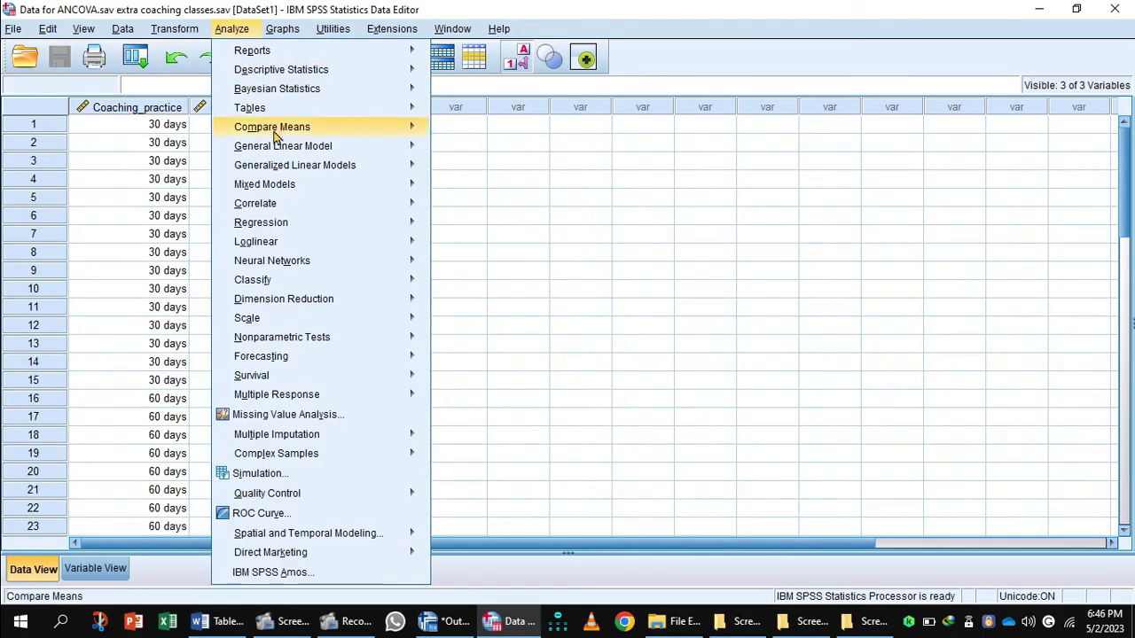
mouse_move(281, 149)
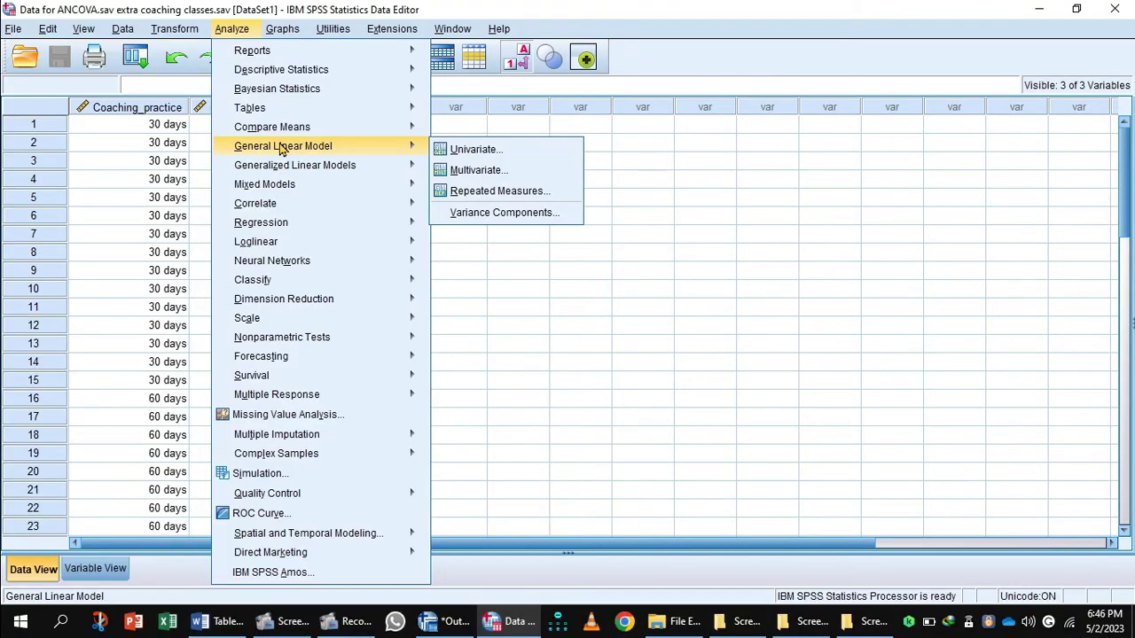
click(475, 148)
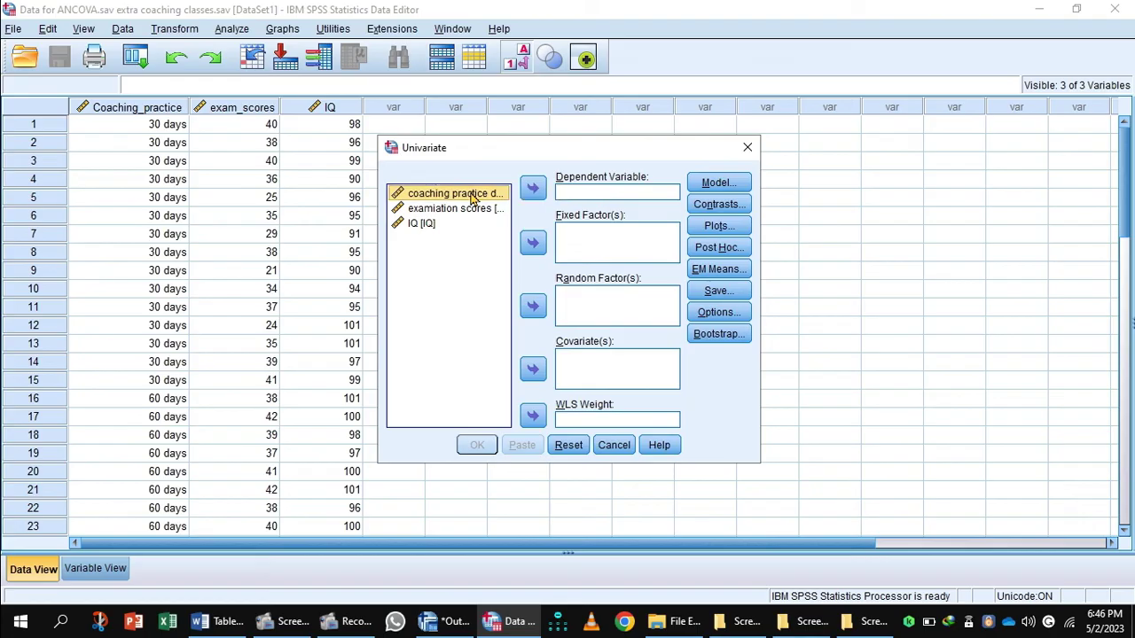
click(535, 244)
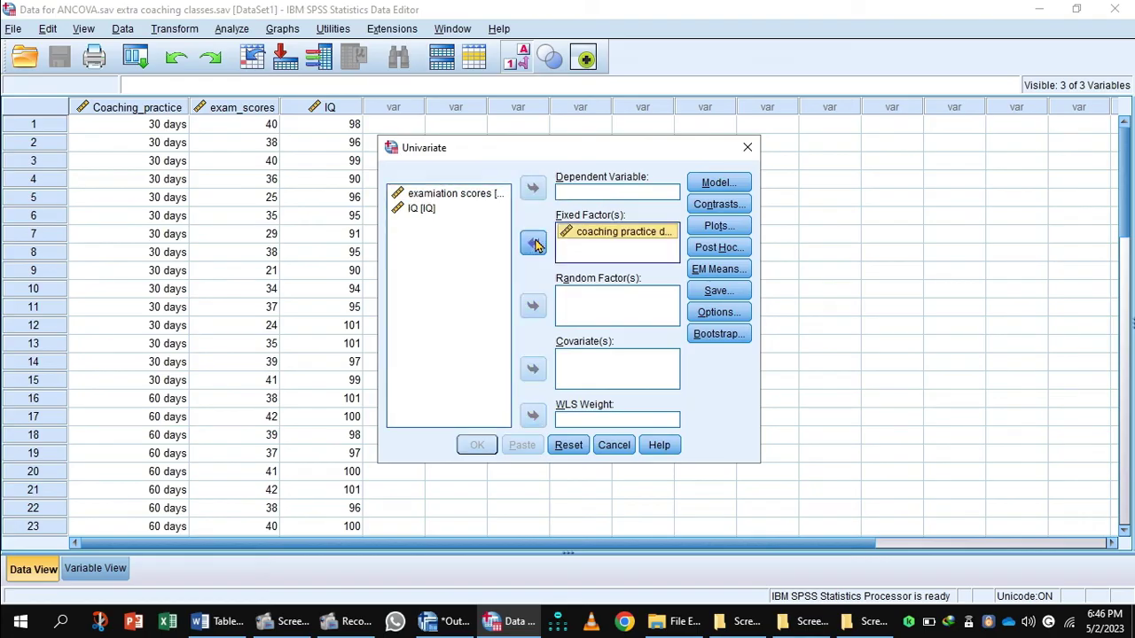
click(471, 198)
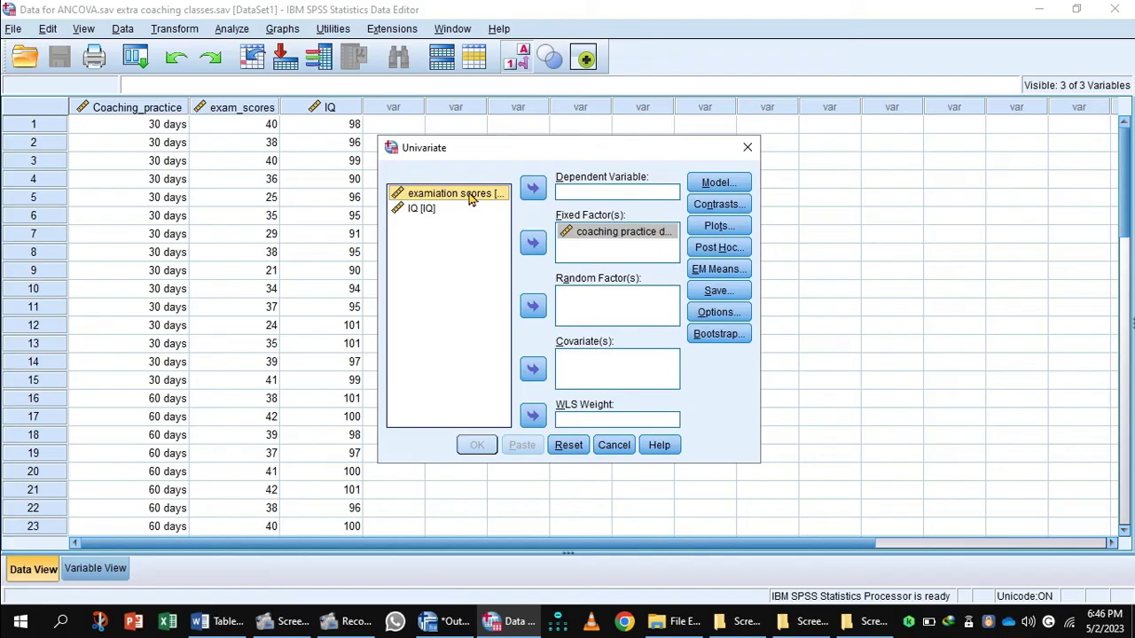
click(534, 188)
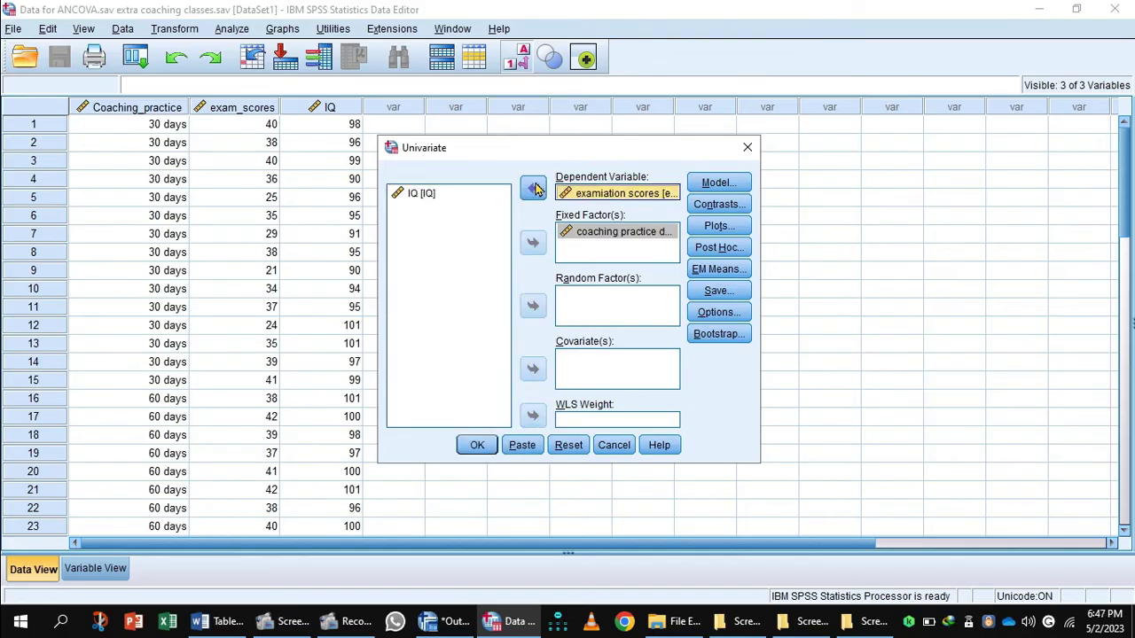
click(424, 196)
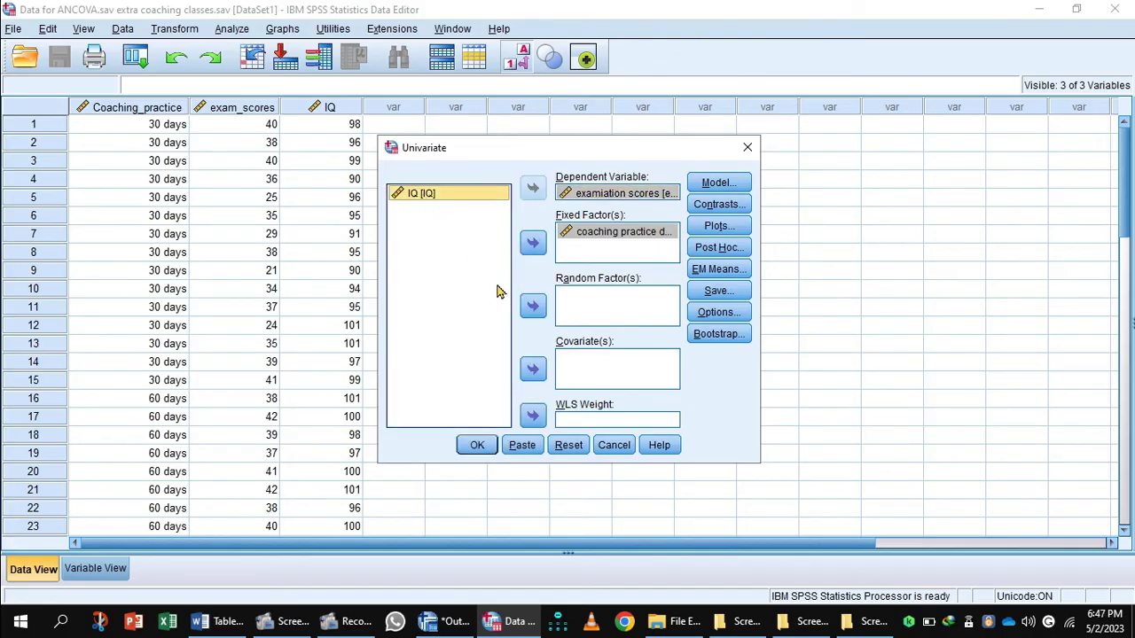
click(533, 369)
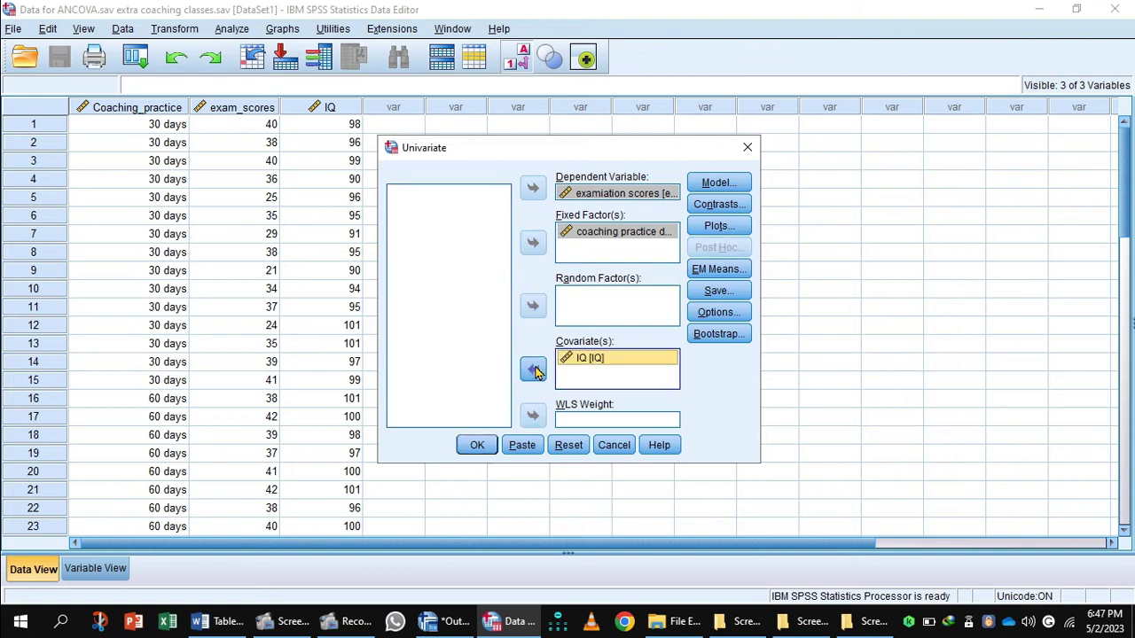
- Display estimated marginal means for Coaching_practice and compare main effects using the Bonferroni confidence interval adjustment
click(718, 271)
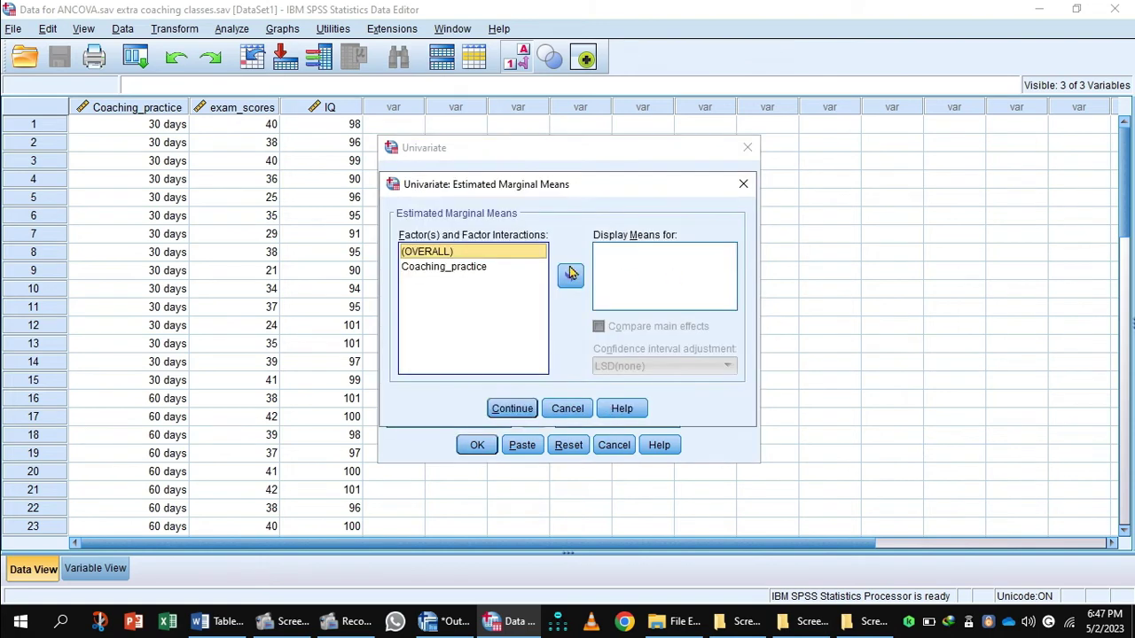
click(448, 268)
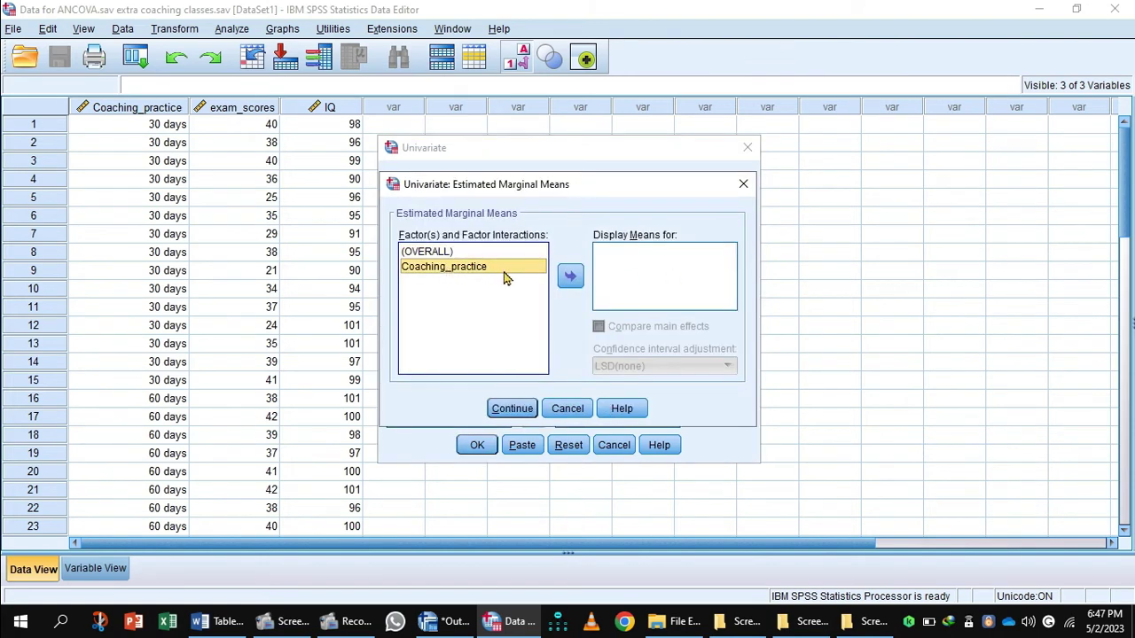
click(570, 278)
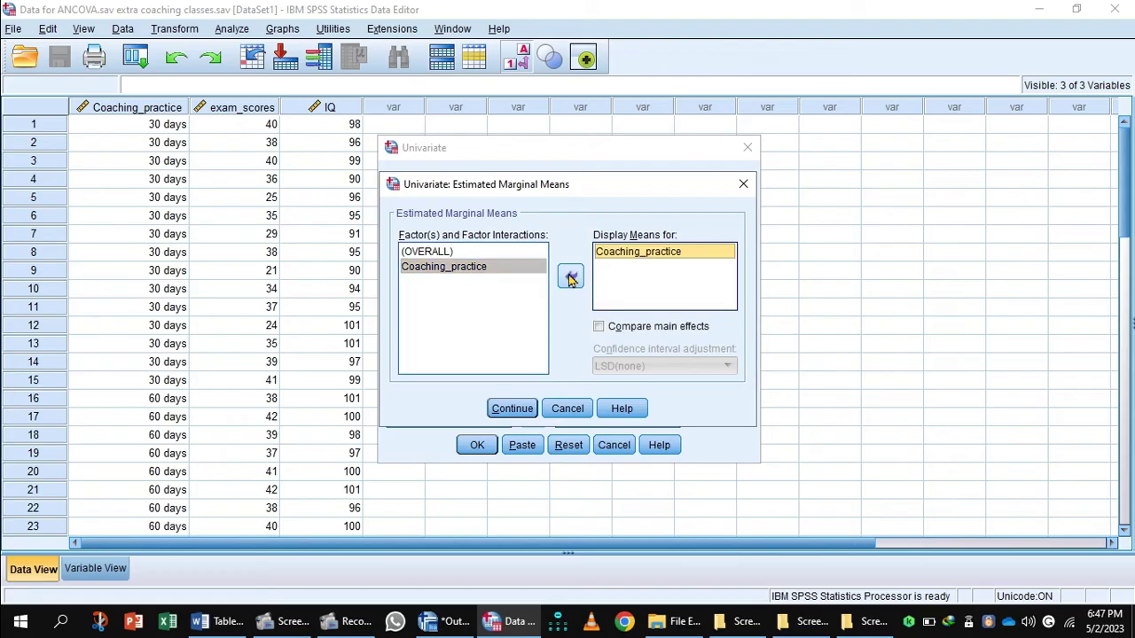
click(599, 327)
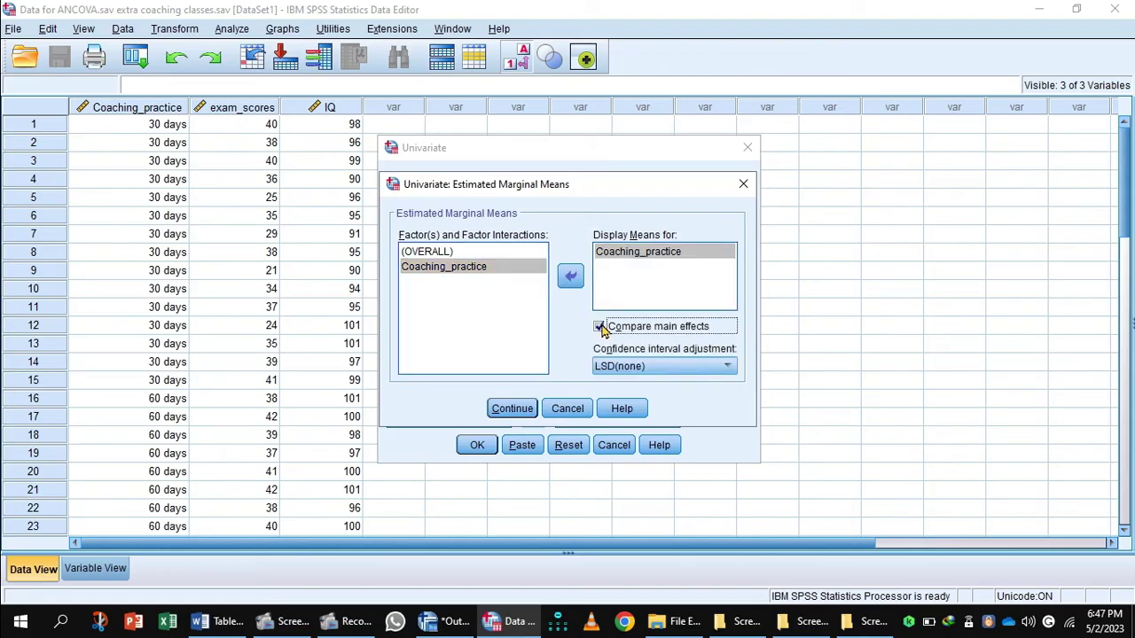
click(724, 367)
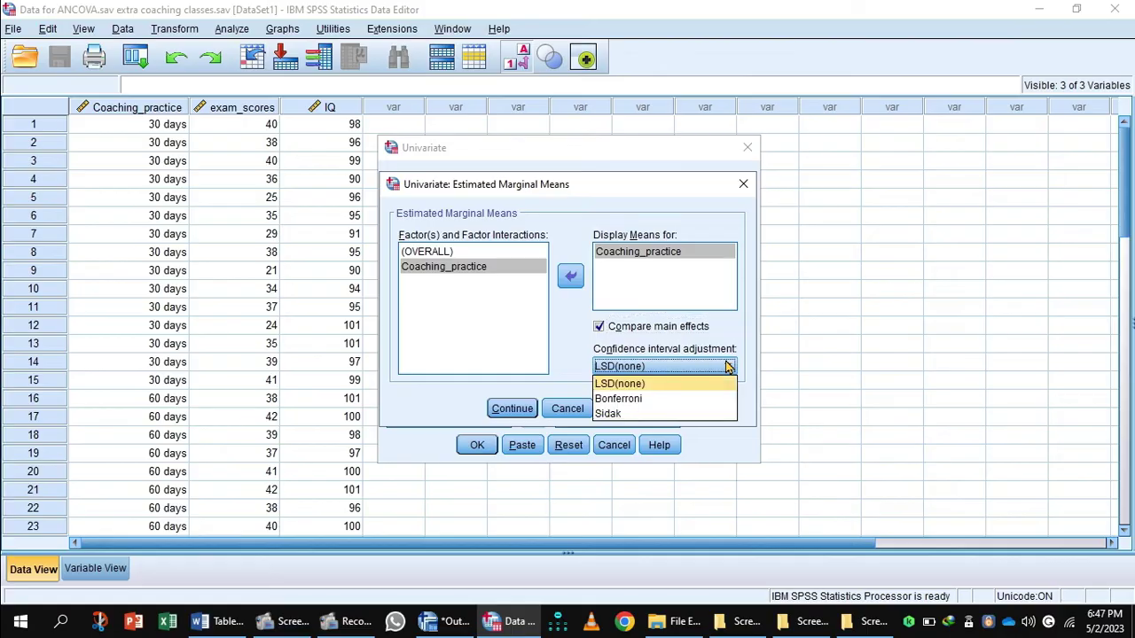
click(635, 401)
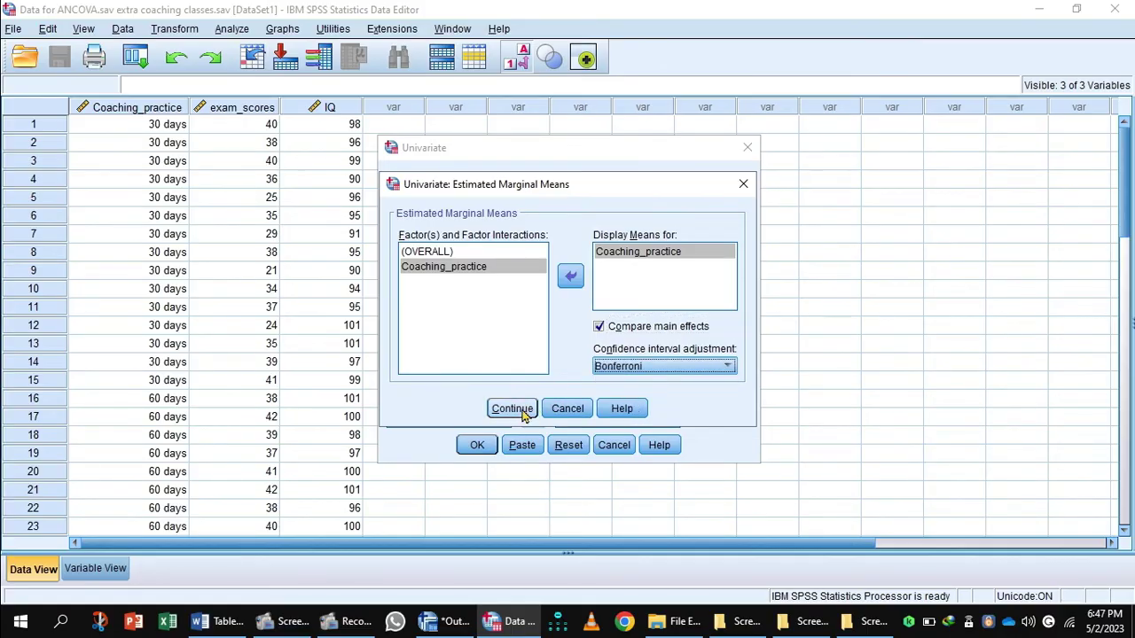
click(523, 410)
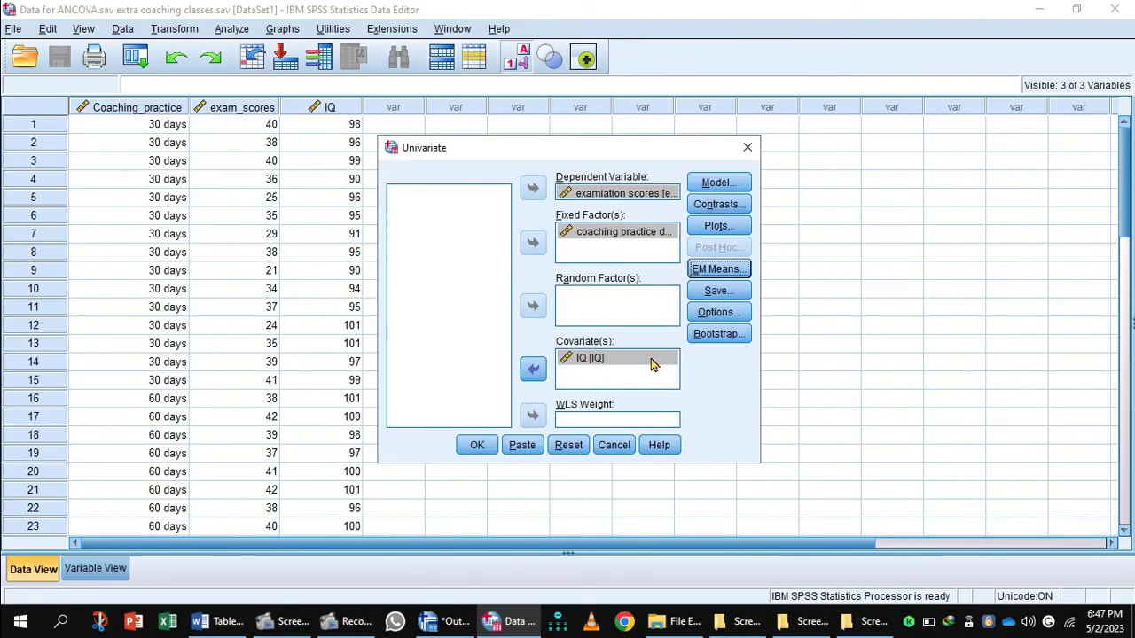
- Enable descriptive statistics, estimates of effect size and homogeneity tests, and run the univariate analysis
click(717, 312)
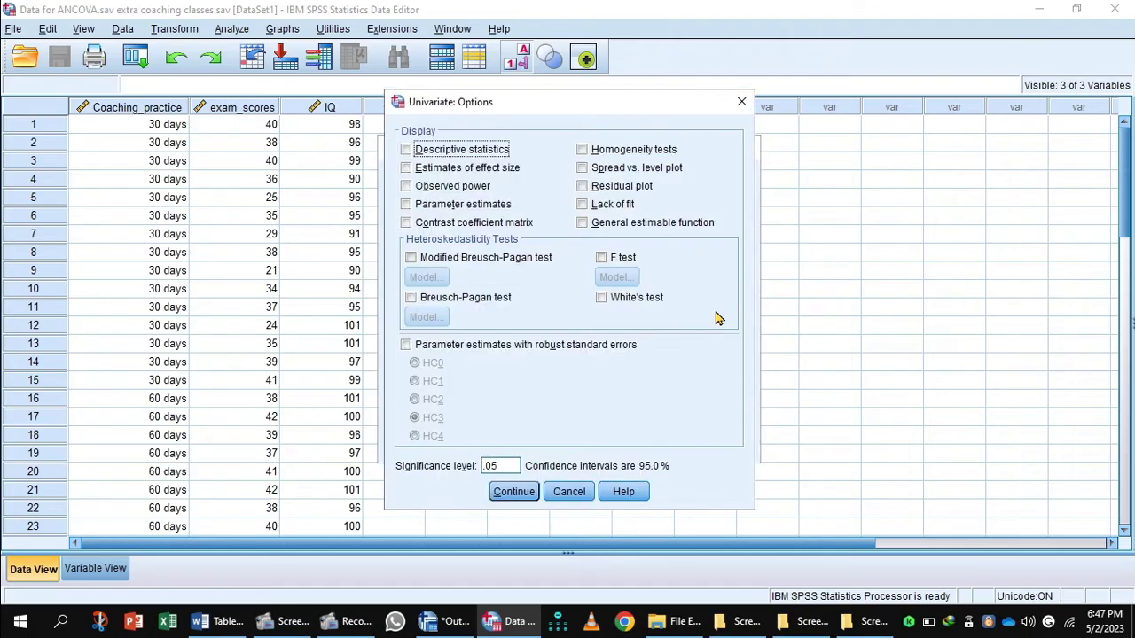
click(407, 151)
click(407, 169)
click(583, 151)
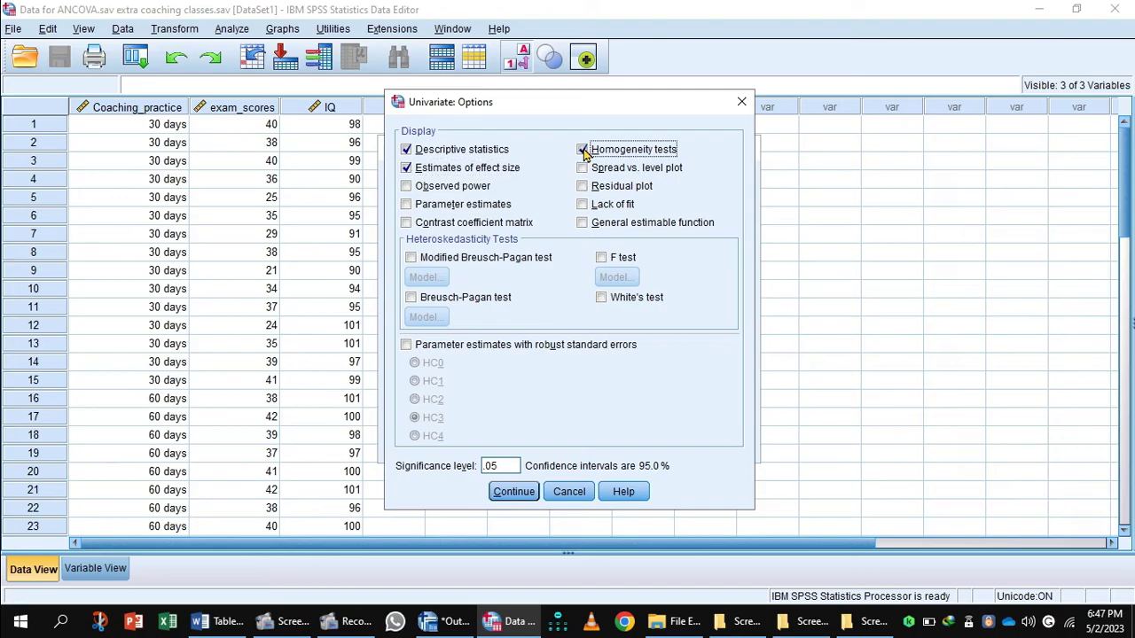
click(515, 493)
click(476, 449)
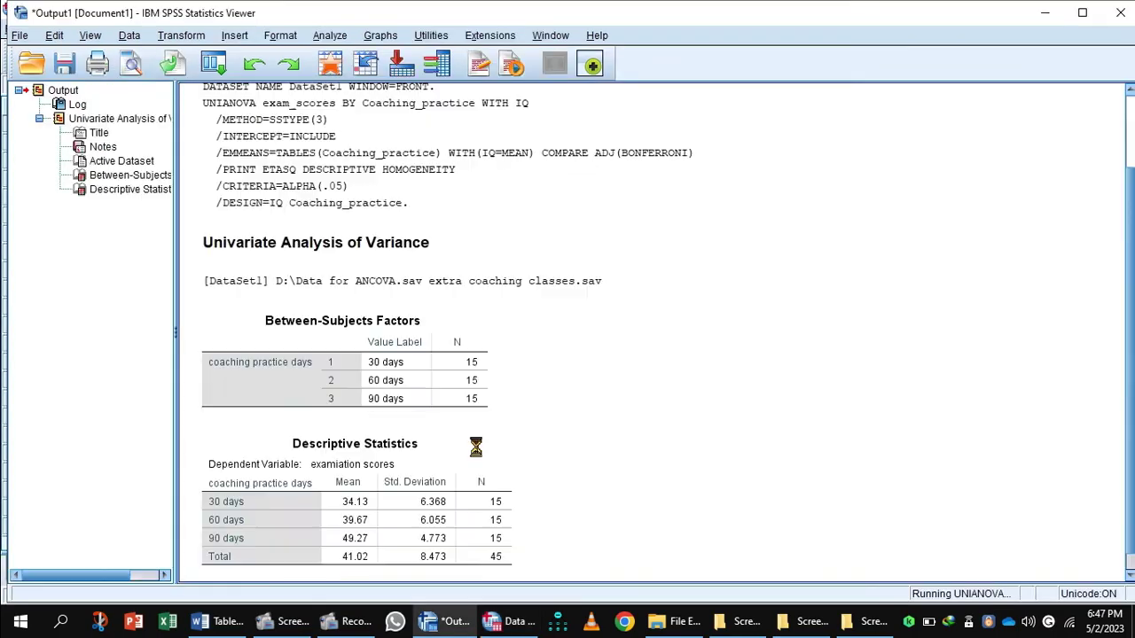
- Examine the output's descriptive statistics, Levene's test, between-subjects effects, marginal mean estimates, Bonferroni pairwise comparisons and univariate tests
drag(1124, 228, 1125, 267)
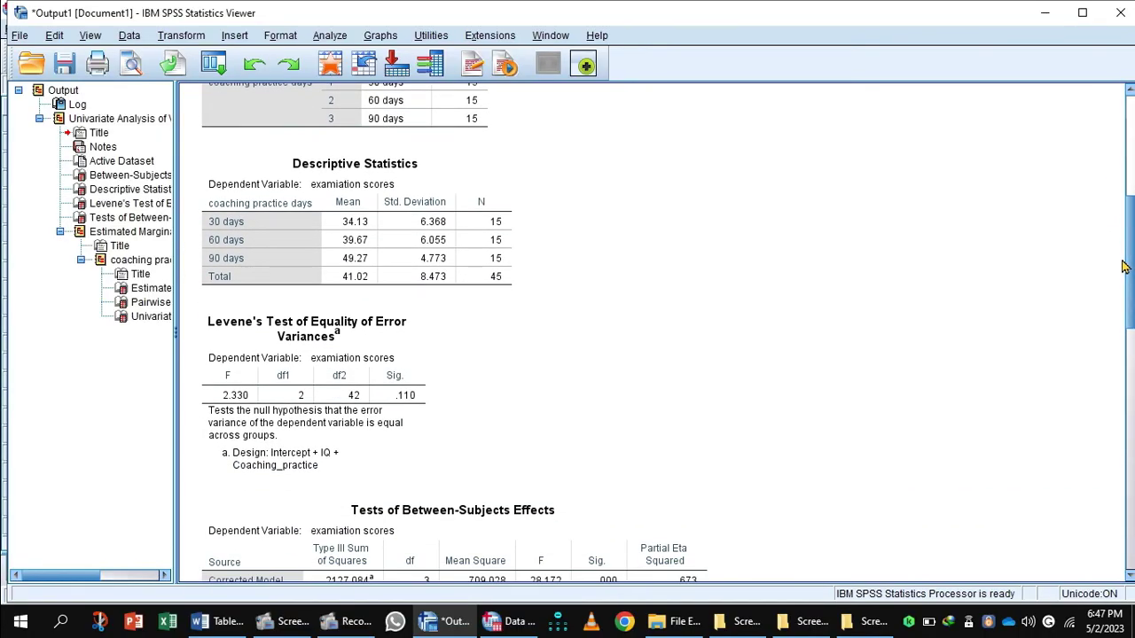
click(370, 397)
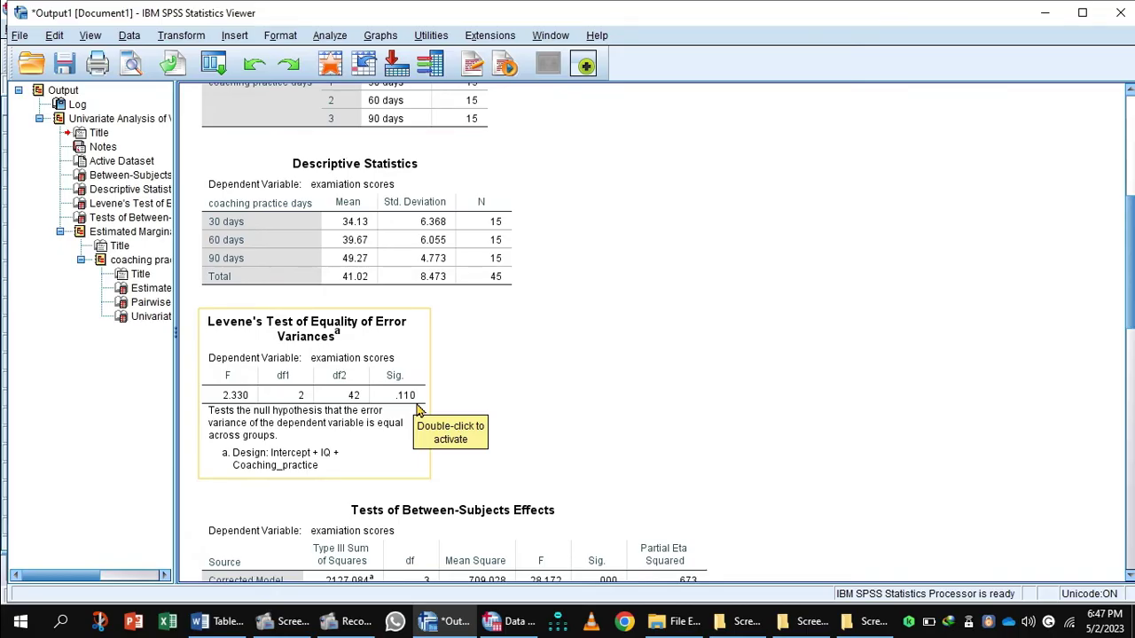
click(499, 379)
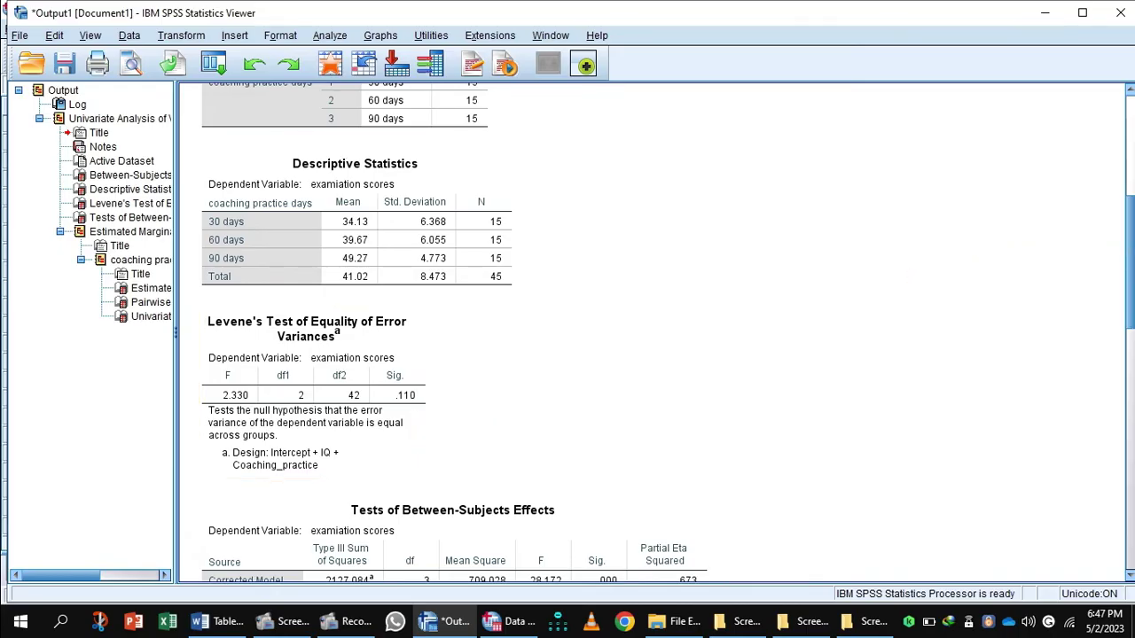
drag(1131, 256, 1114, 319)
click(645, 397)
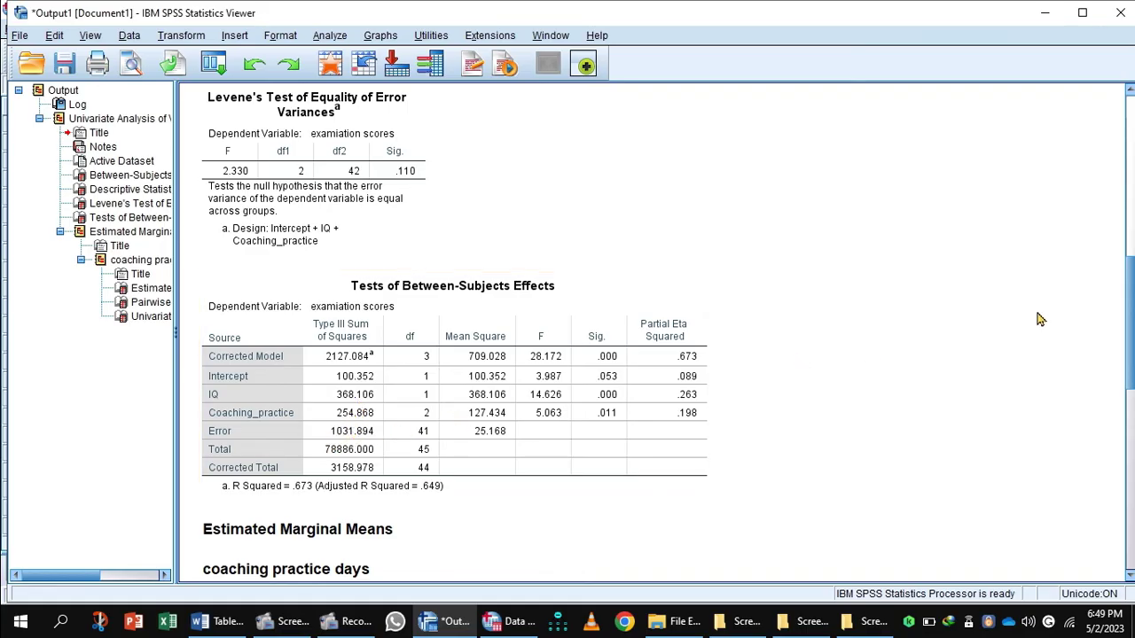
drag(1128, 328, 1111, 405)
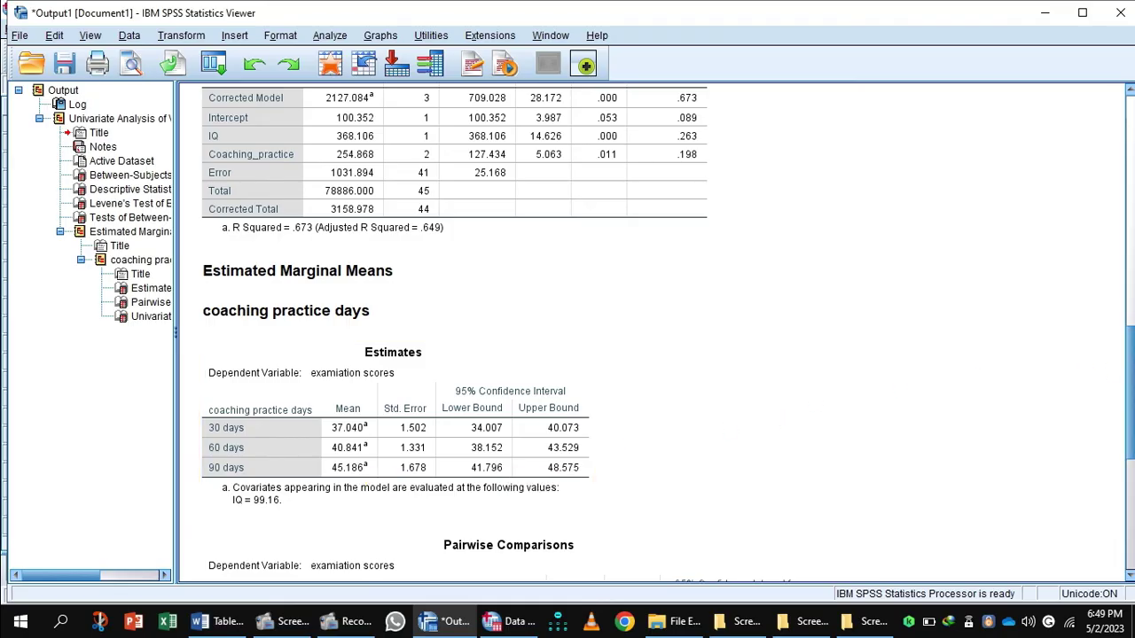
scroll(1132, 386, down, 1)
scroll(1132, 401, down, 4)
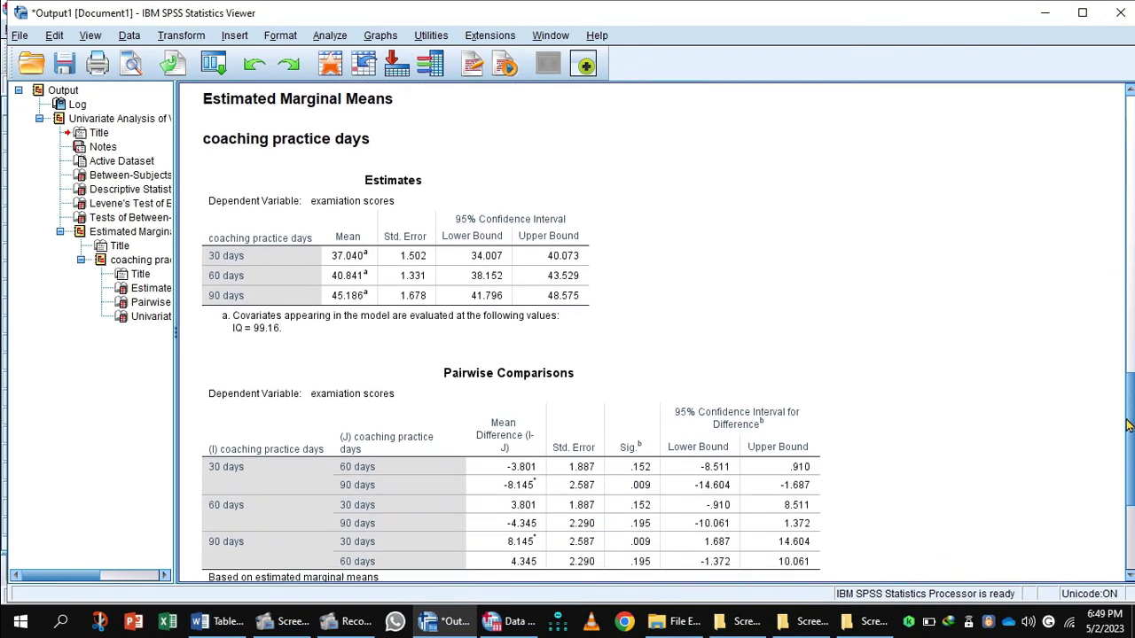
click(521, 468)
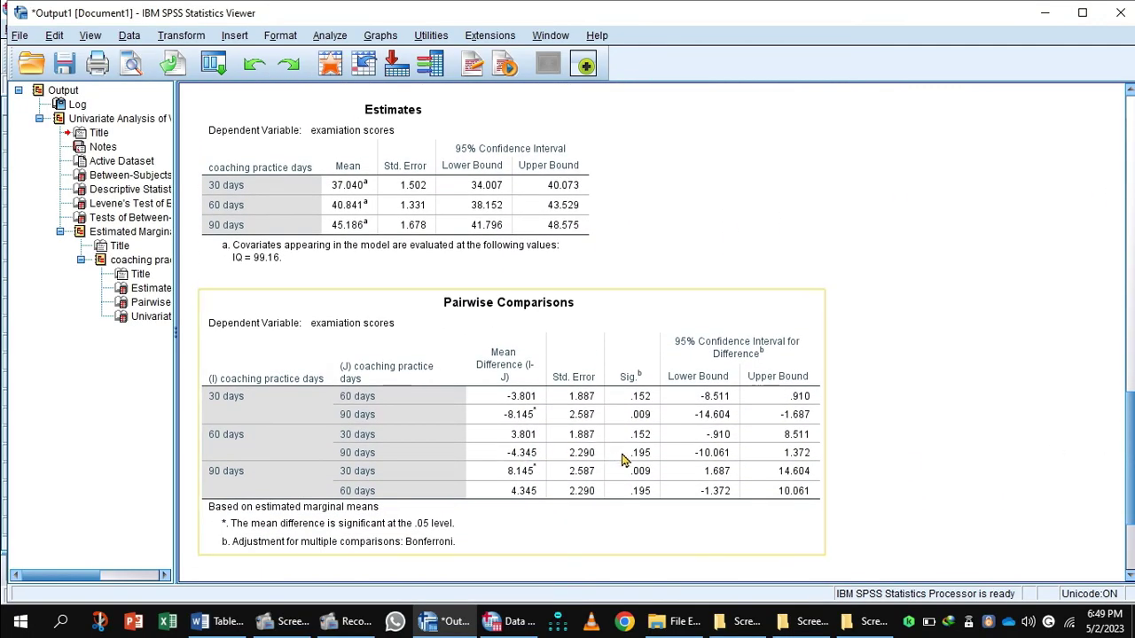
click(1093, 432)
scroll(668, 340, down, 1)
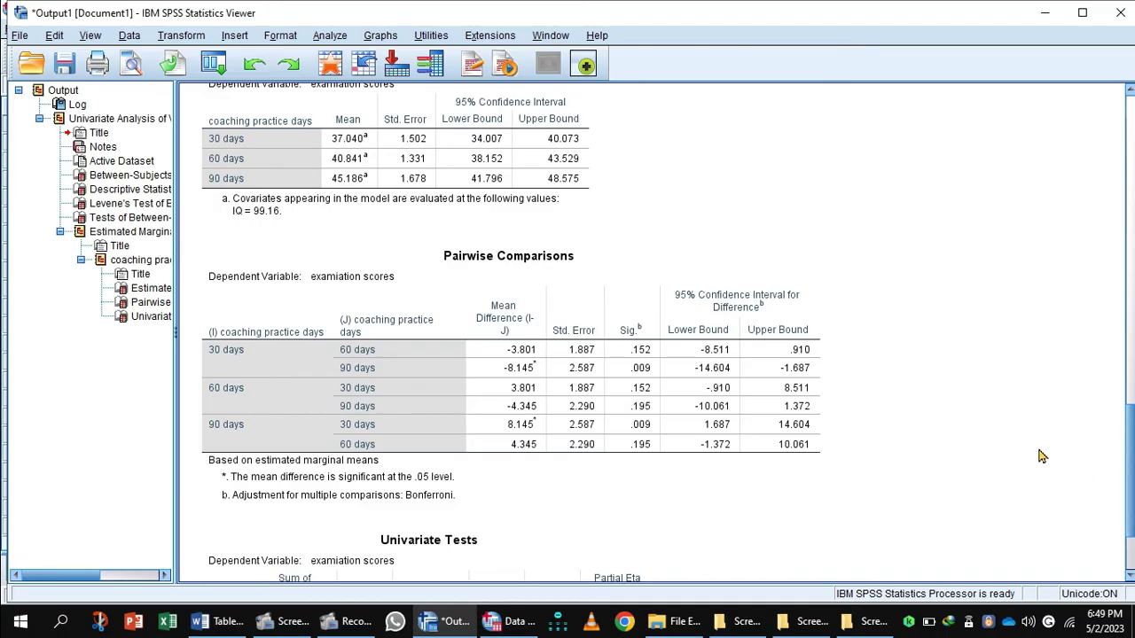
click(742, 420)
drag(1131, 510, 1132, 547)
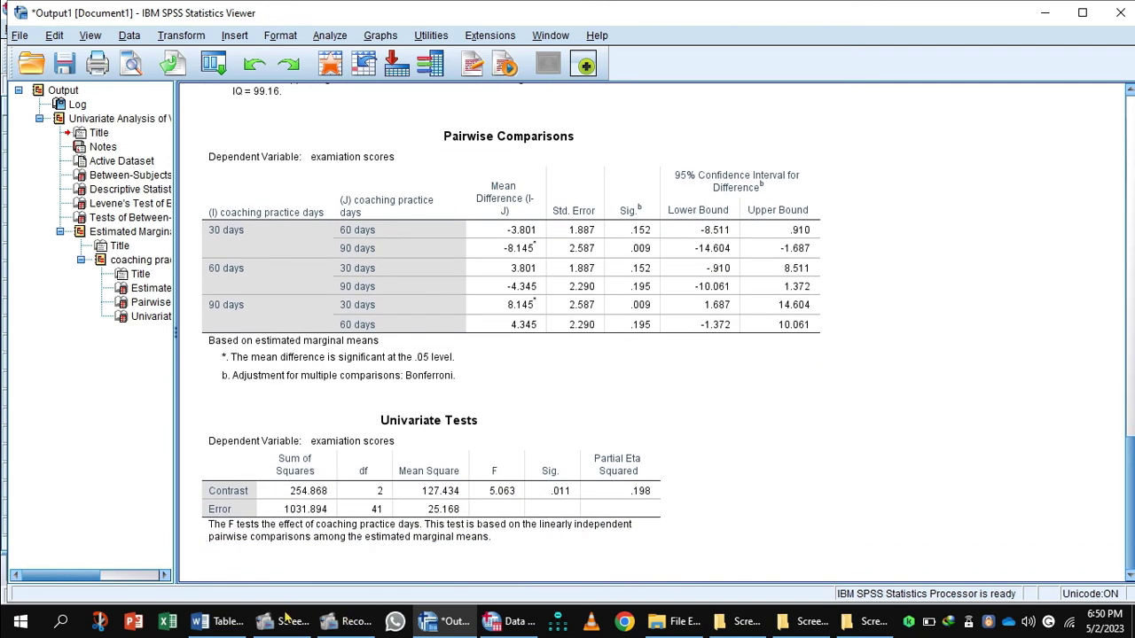
- Switch to Table.ANCOVA.docx in Word and review the ANCOVA table and the written one-way ANCOVA report on the second page
click(235, 623)
drag(1131, 393, 1131, 184)
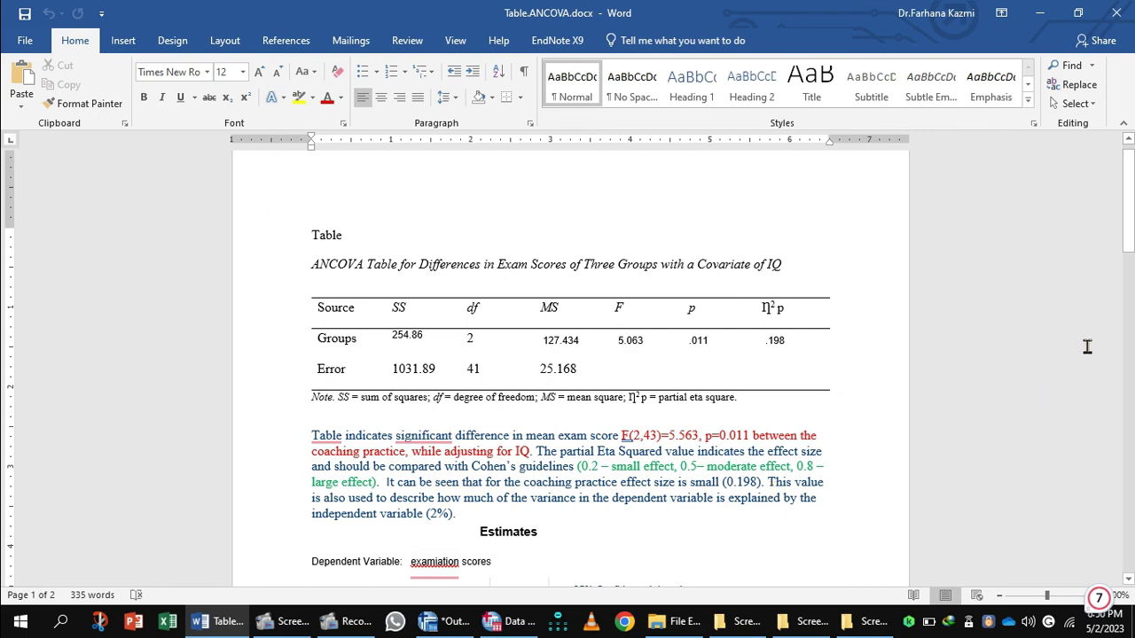
drag(1129, 245, 1130, 441)
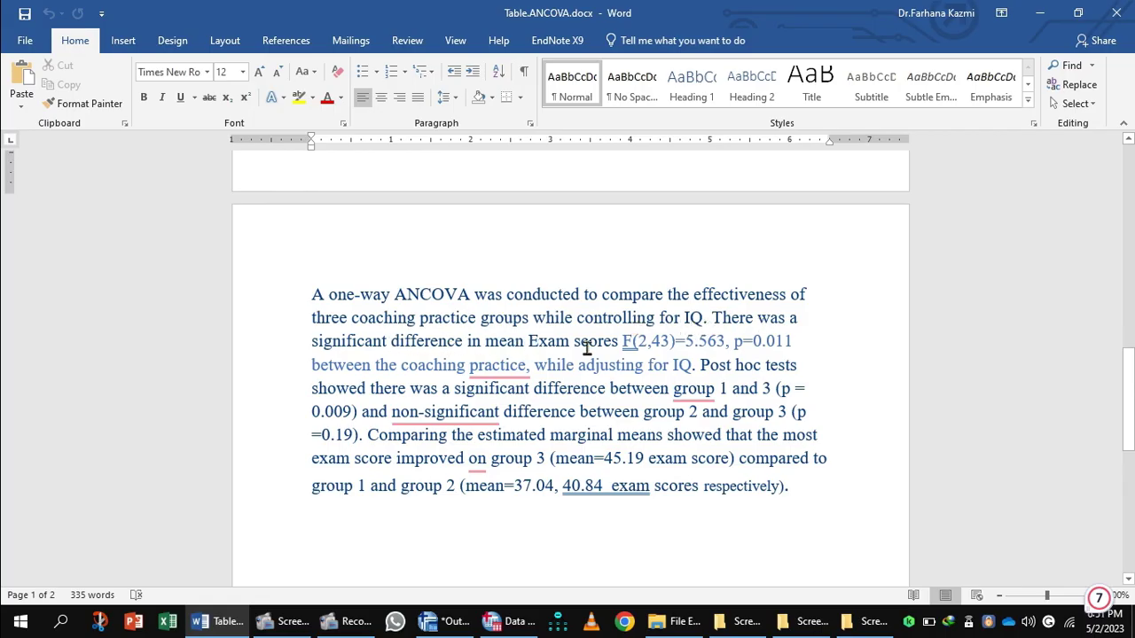
click(504, 374)
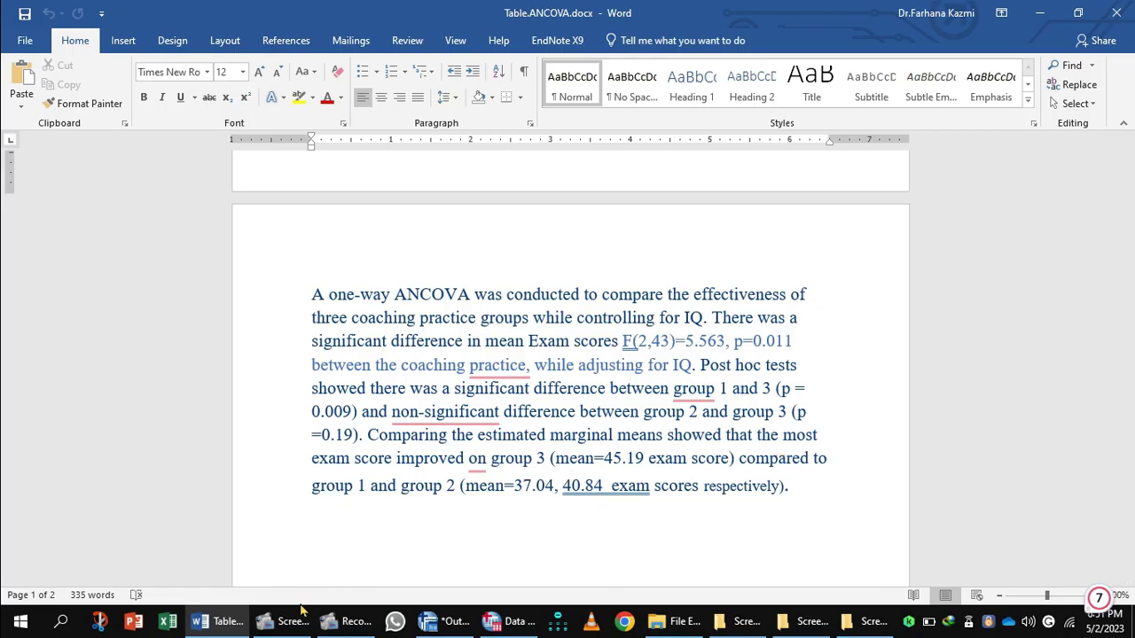
mouse_move(229, 623)
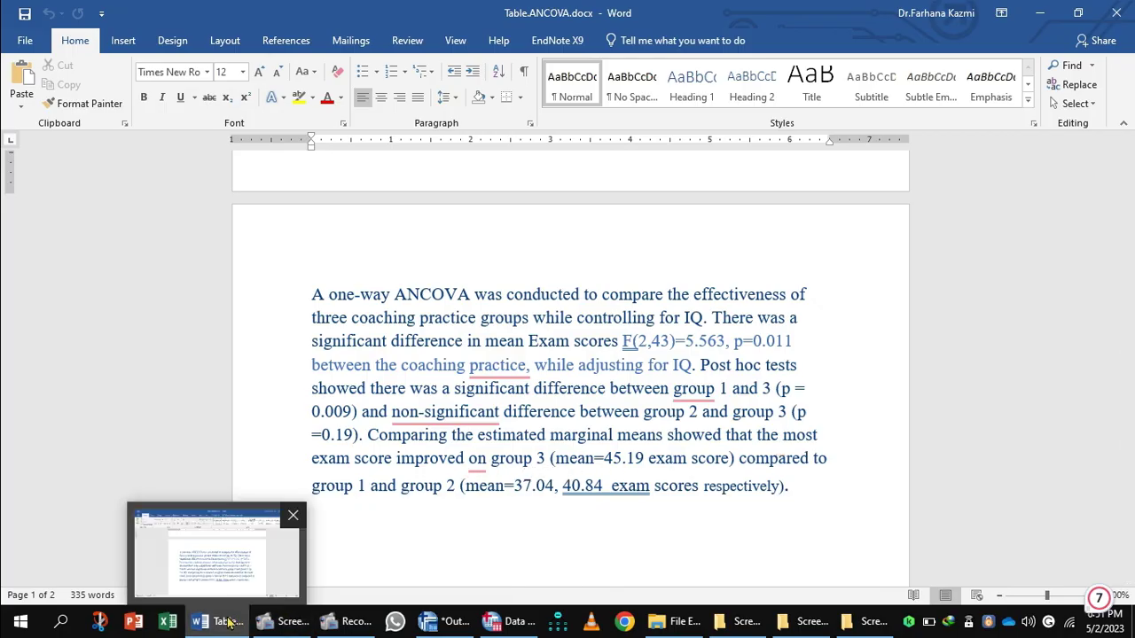
click(283, 621)
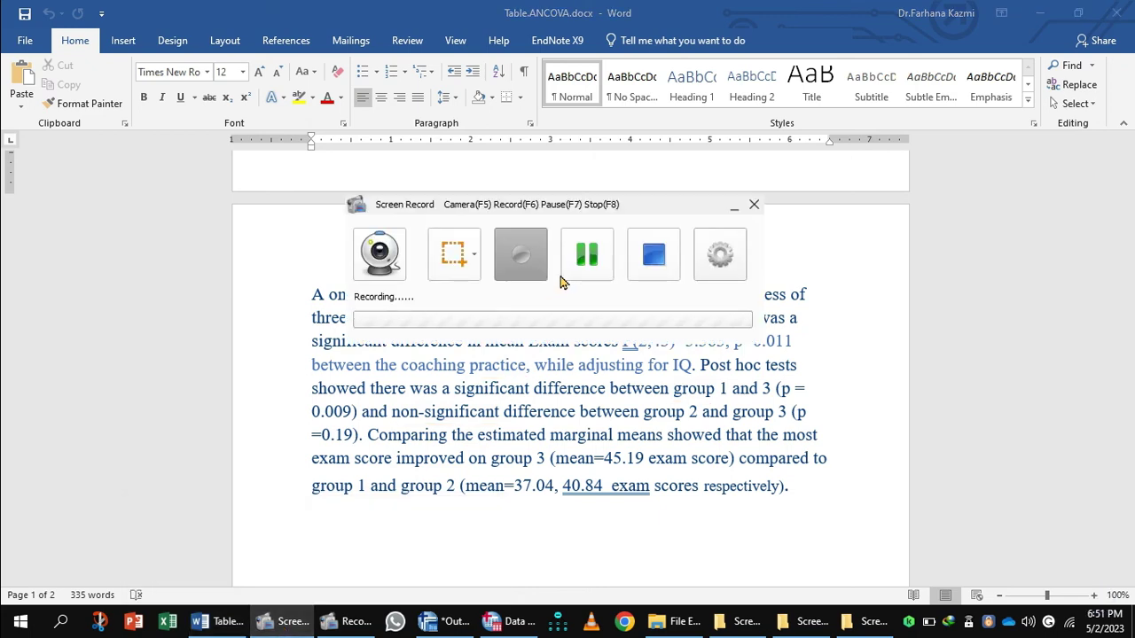